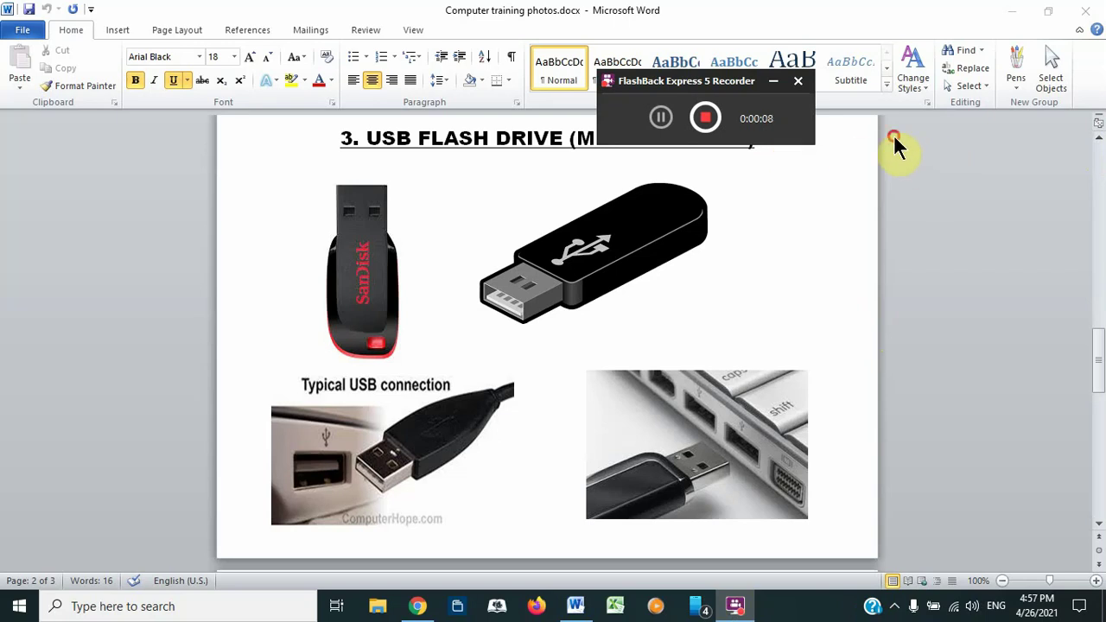
# - Minimize the Computer training photos document to show the desktop
pyautogui.moveTo(737, 84); pyautogui.dragTo(1006, 52)
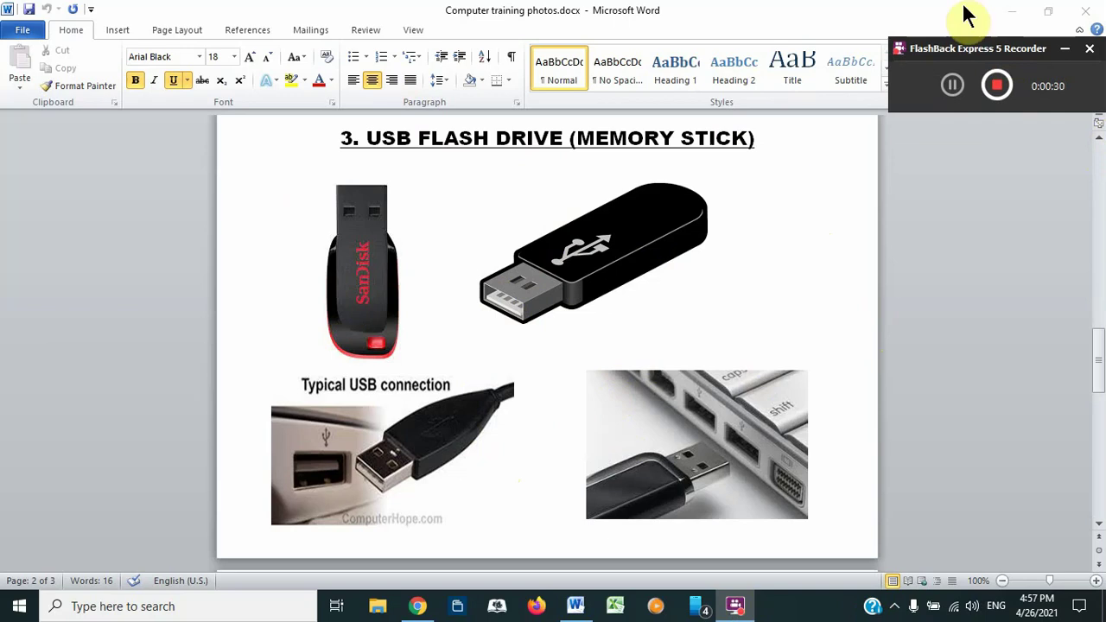
pyautogui.click(1008, 12)
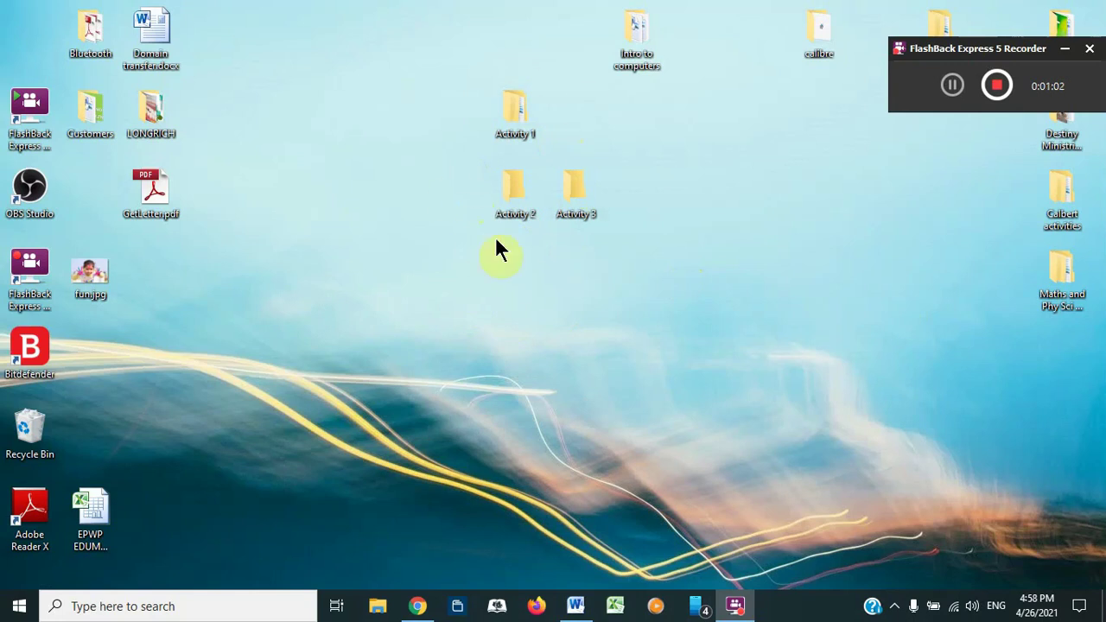
# - Select the single Activity 1 folder on the desktop, clearing and repeating the selection
pyautogui.click(514, 115)
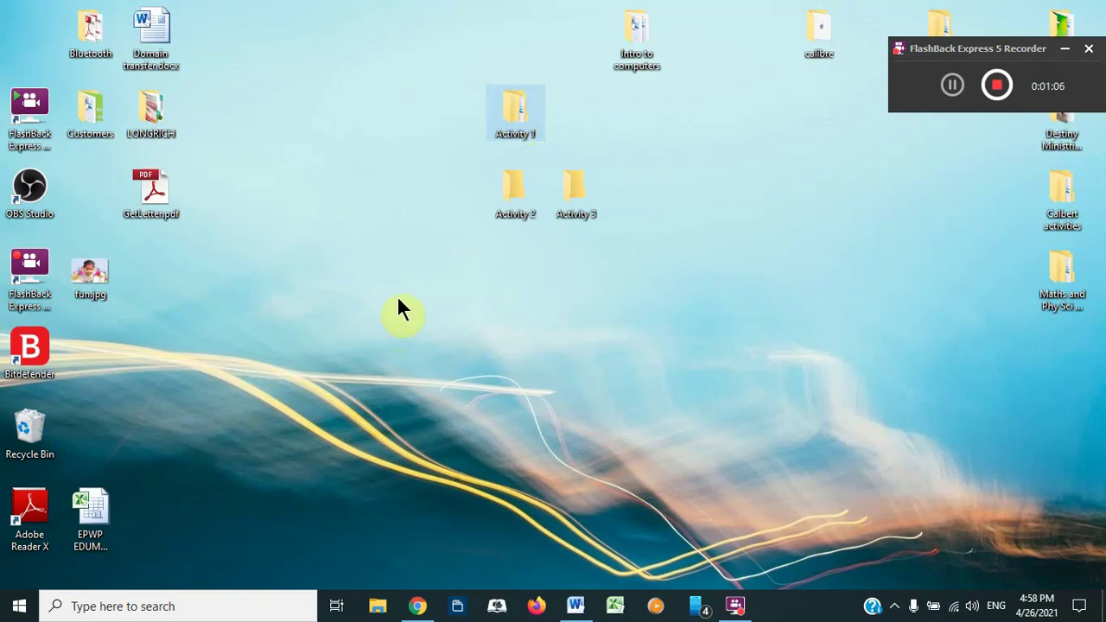
pyautogui.click(447, 130)
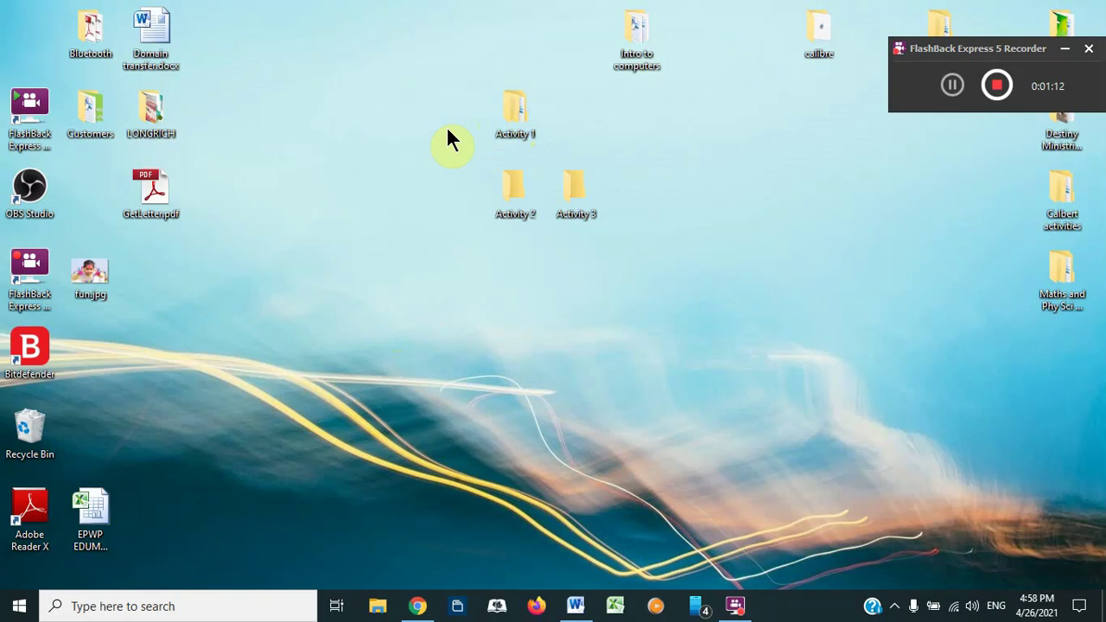
pyautogui.click(512, 100)
pyautogui.click(435, 131)
pyautogui.click(509, 105)
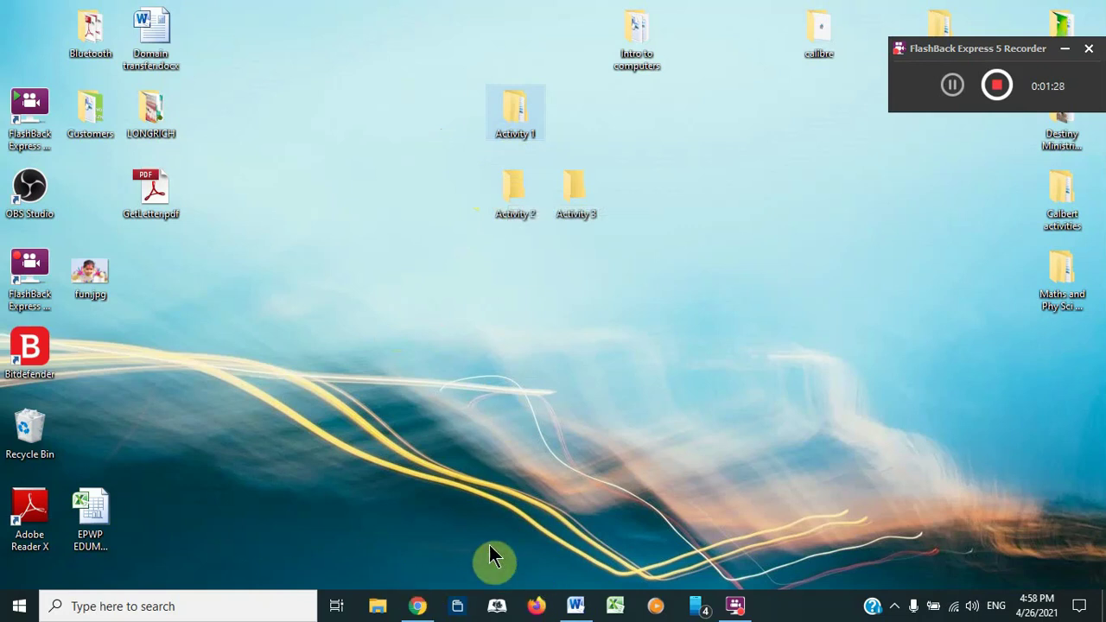
# - Switch to the Word document, examine the keyboard picture on its earlier page, and return to the desktop
pyautogui.click(572, 606)
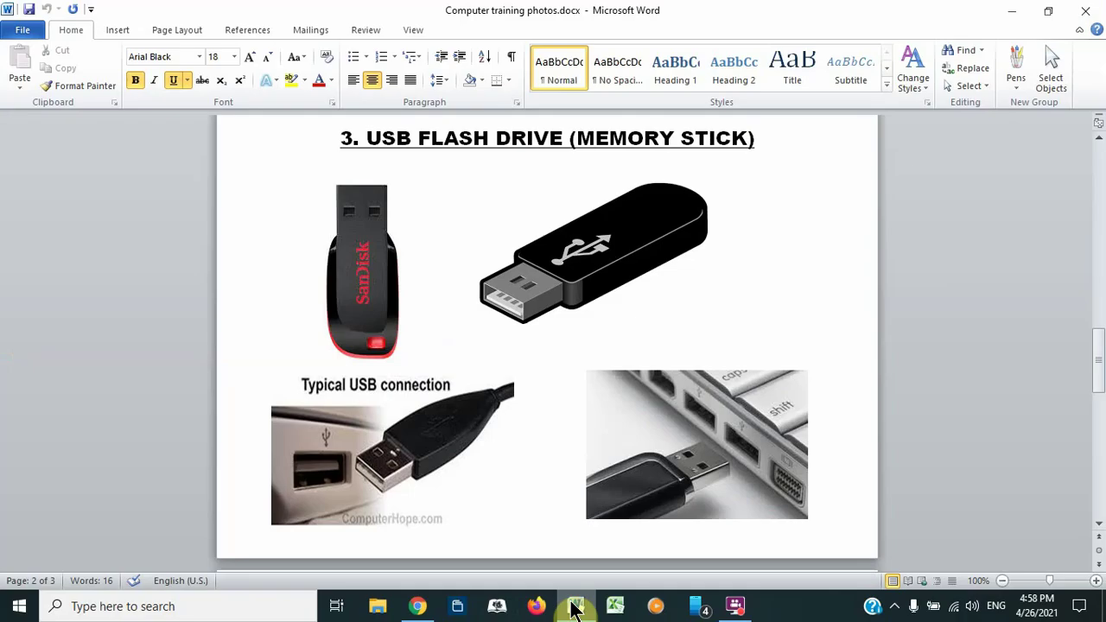
pyautogui.moveTo(1095, 363); pyautogui.dragTo(1097, 291)
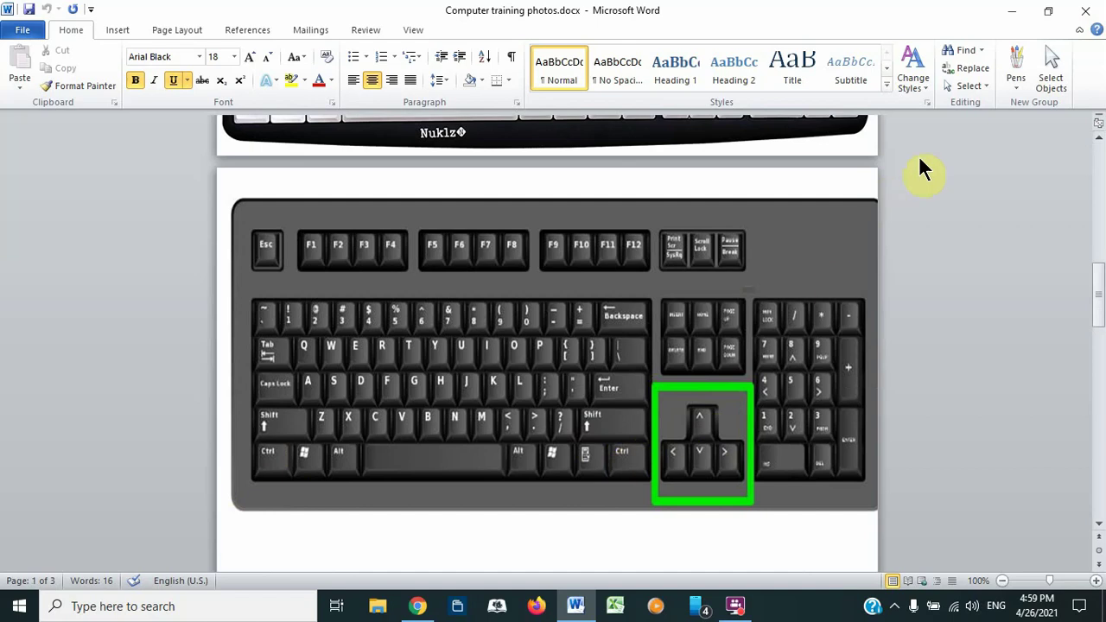
pyautogui.click(1006, 14)
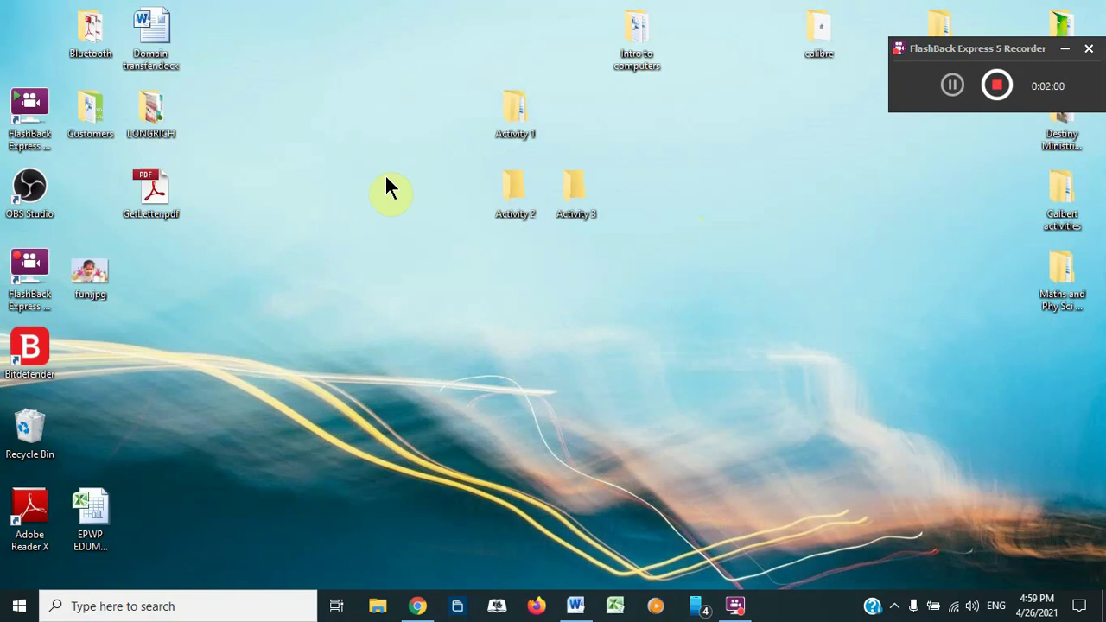
# - Select the Activity 1, Activity 2 and Activity 3 folders together and view their Send to destinations without sending them
pyautogui.moveTo(514, 102)
pyautogui.click(514, 109)
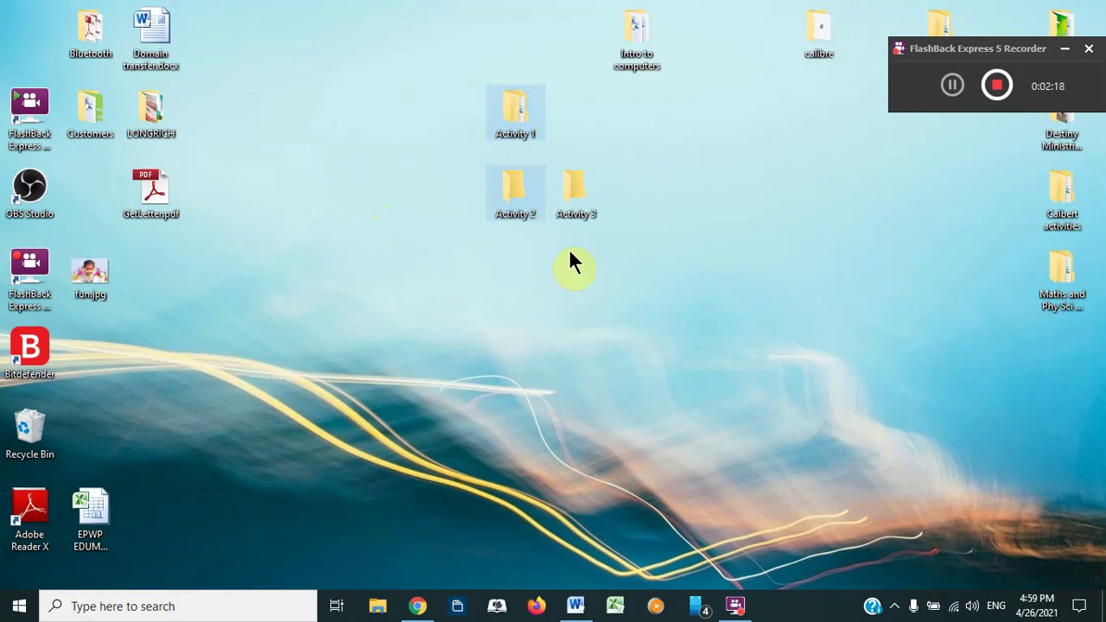
pyautogui.keyDown('ctrl'); pyautogui.click(570, 185); pyautogui.keyUp('ctrl')
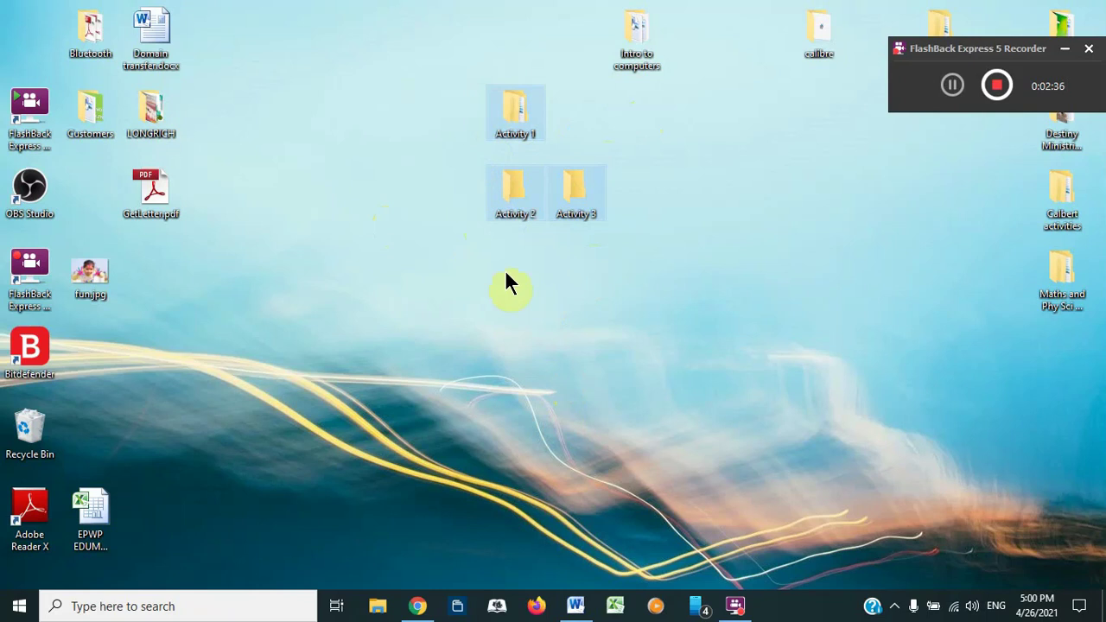
pyautogui.doubleClick(592, 199)
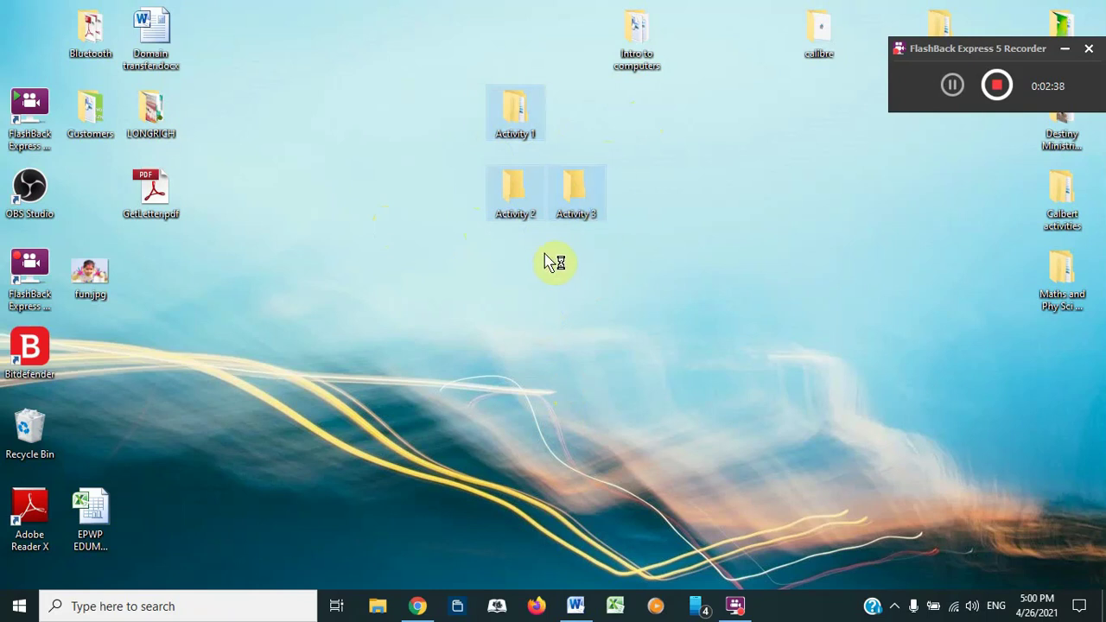
pyautogui.rightClick(507, 189)
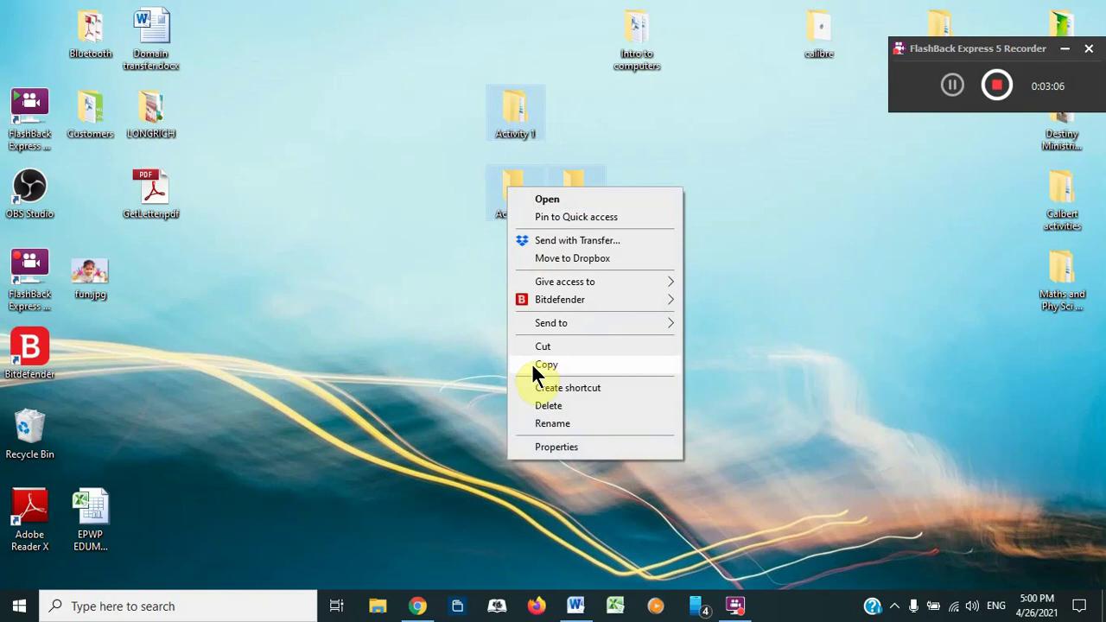
pyautogui.moveTo(642, 325)
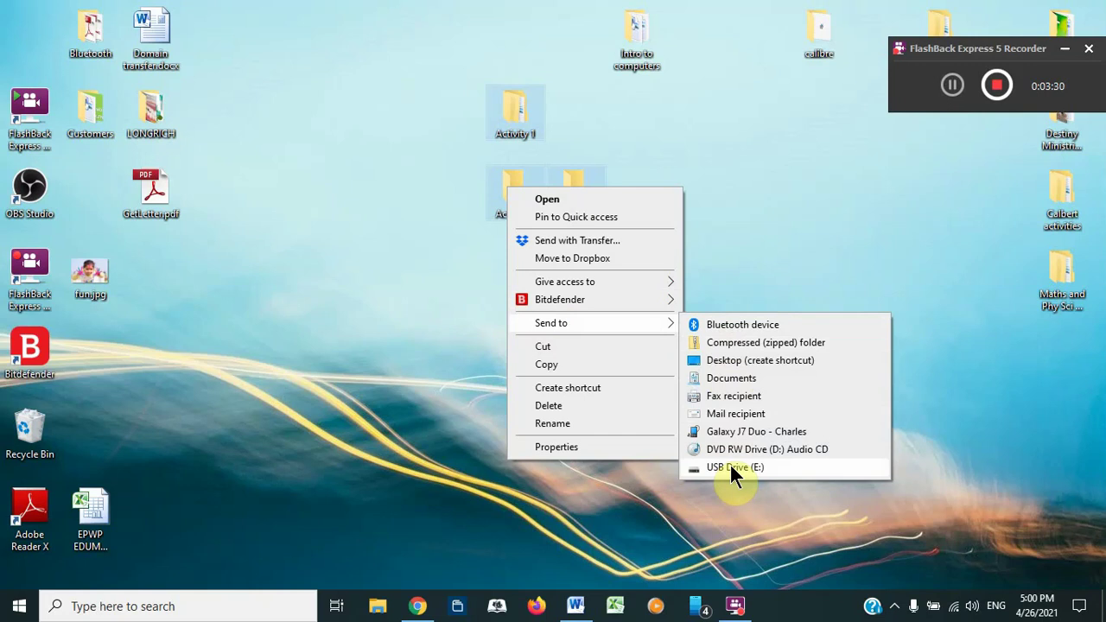
pyautogui.click(377, 233)
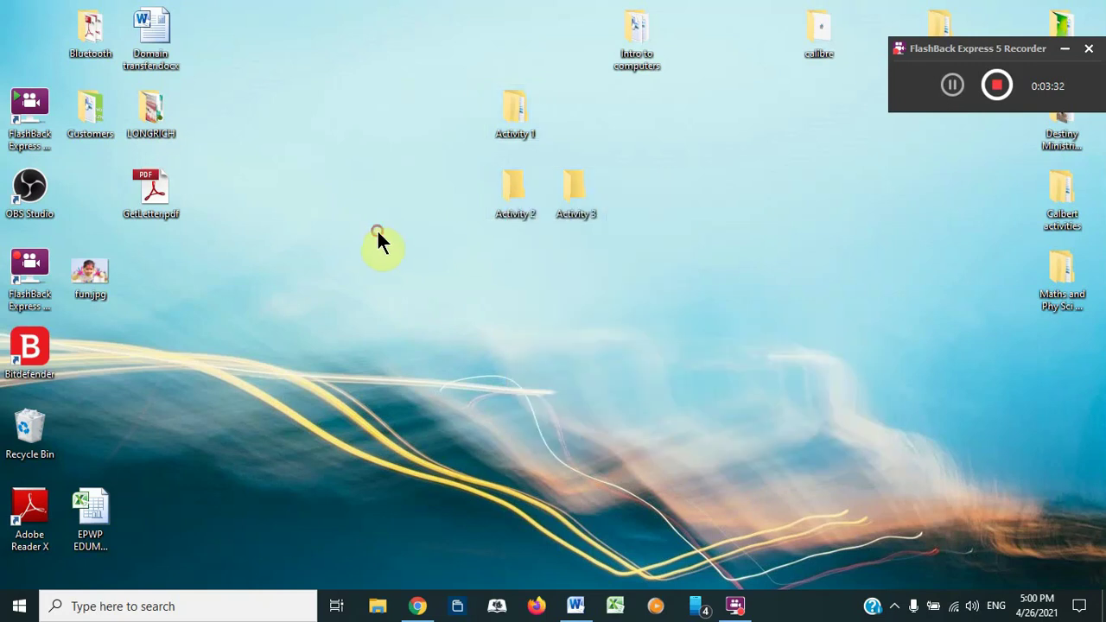
# - Select the Activity 1, Activity 2 and Activity 3 folders on the desktop and copy them
pyautogui.click(510, 104)
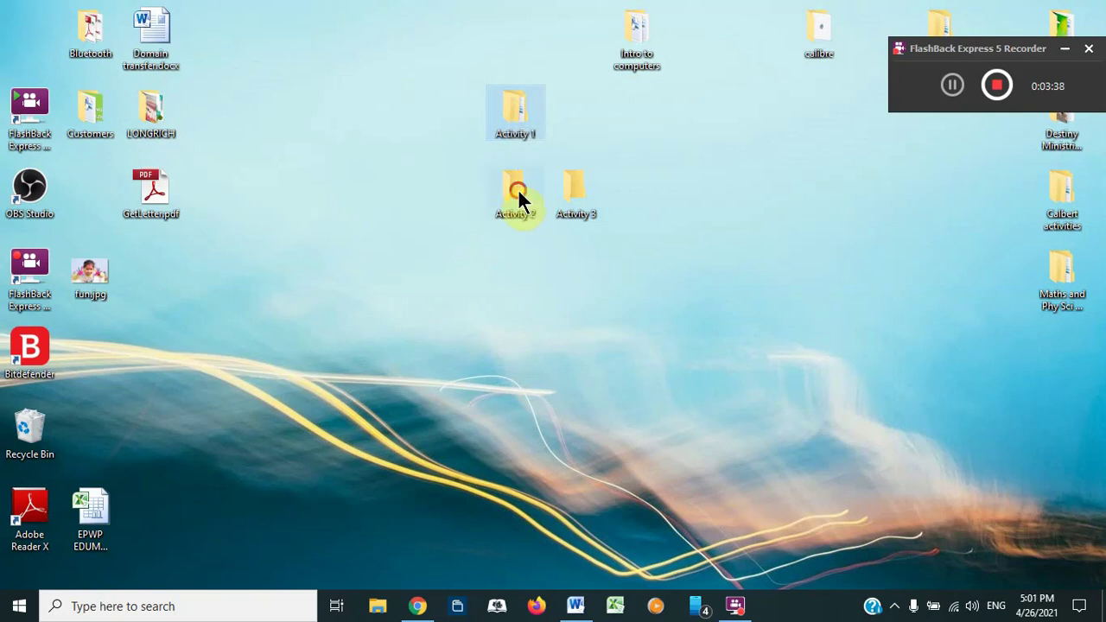
pyautogui.keyDown('ctrl'); pyautogui.click(578, 191); pyautogui.keyUp('ctrl')
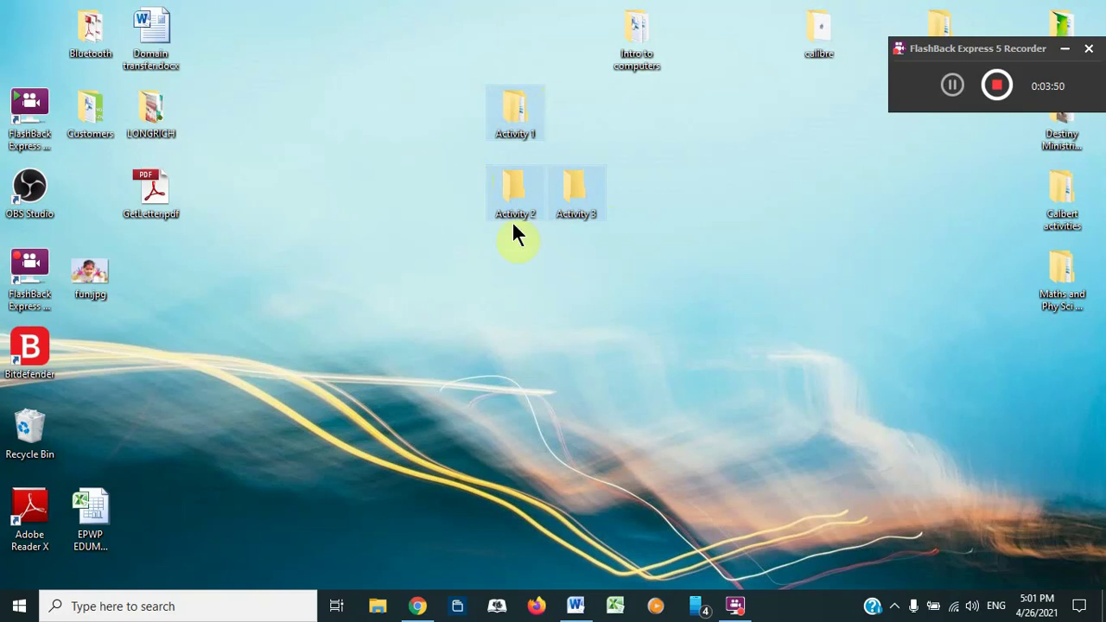
pyautogui.rightClick(568, 183)
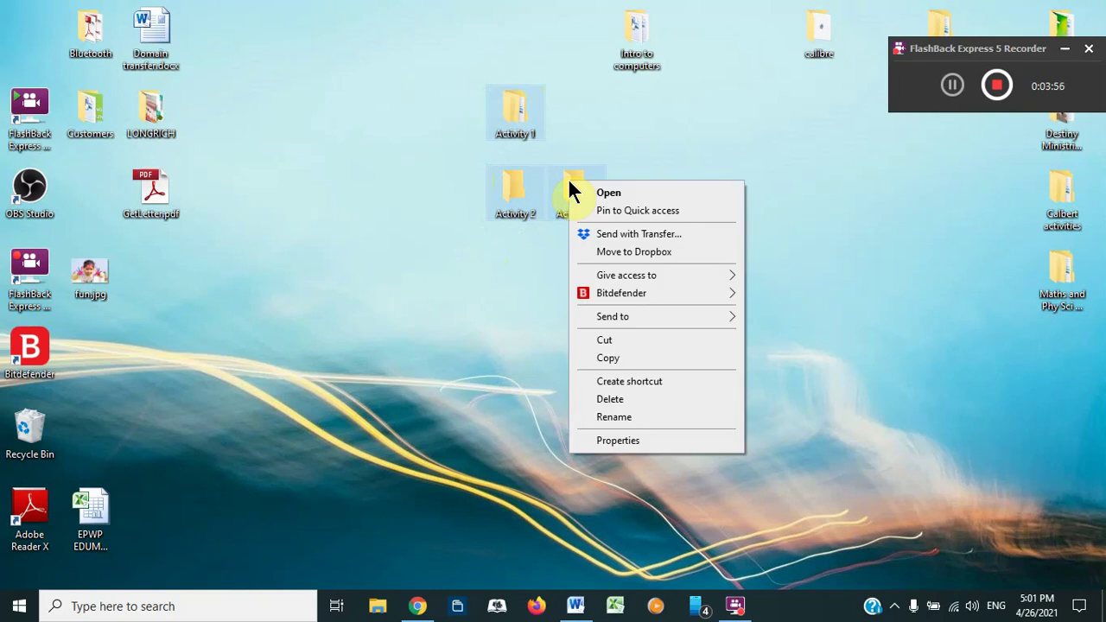
pyautogui.moveTo(716, 318)
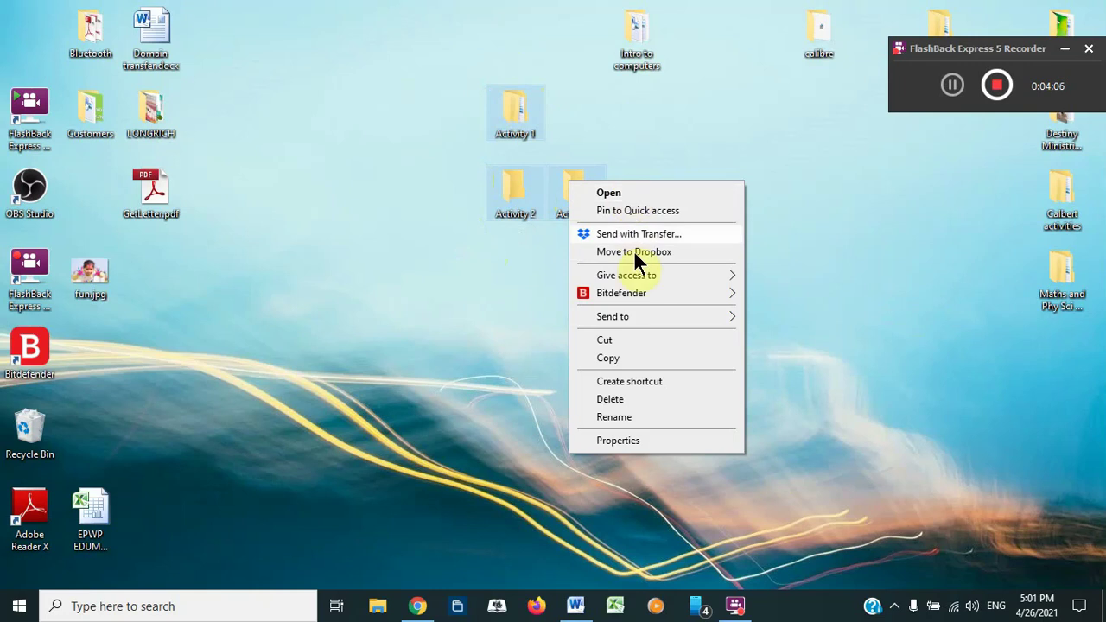
pyautogui.click(637, 358)
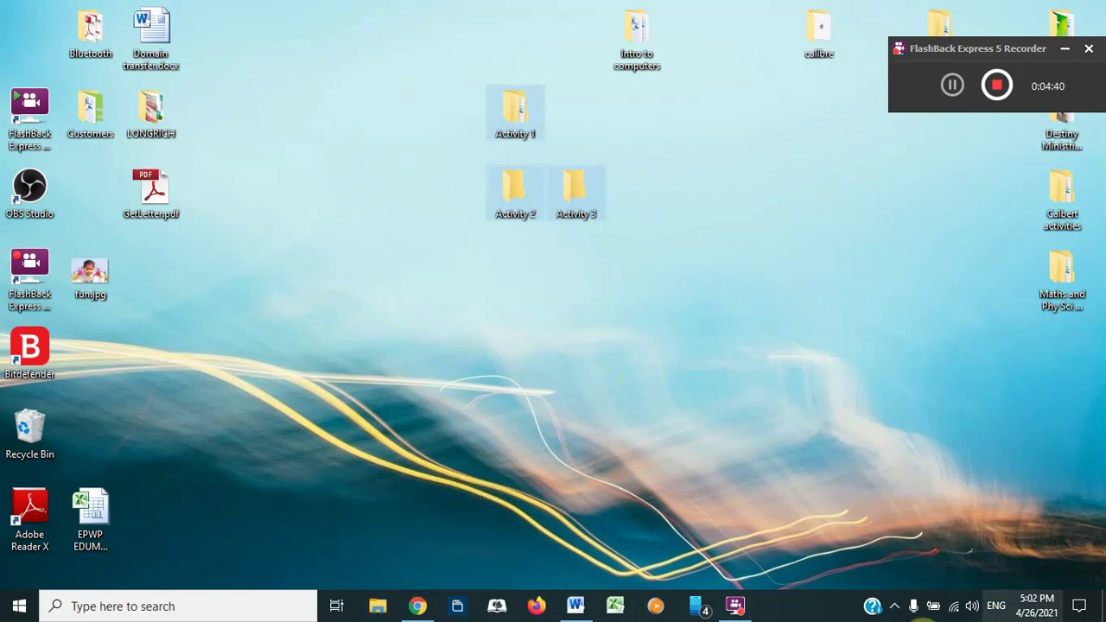
# - Switch to a maximized File Explorer window and show the devices and drives under This PC
pyautogui.click(373, 609)
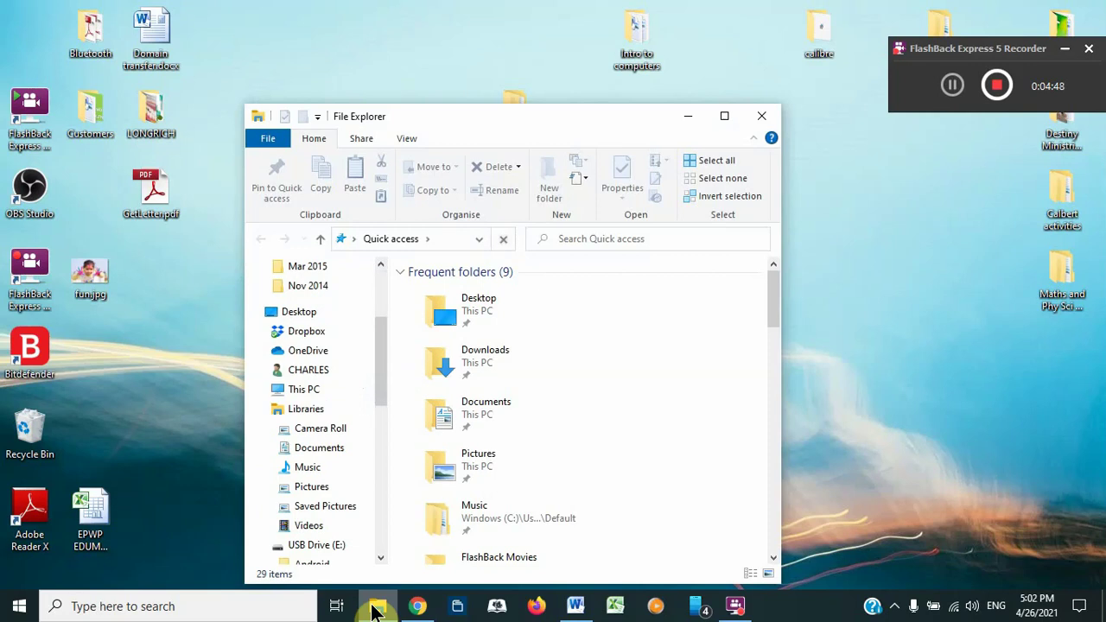
pyautogui.click(724, 122)
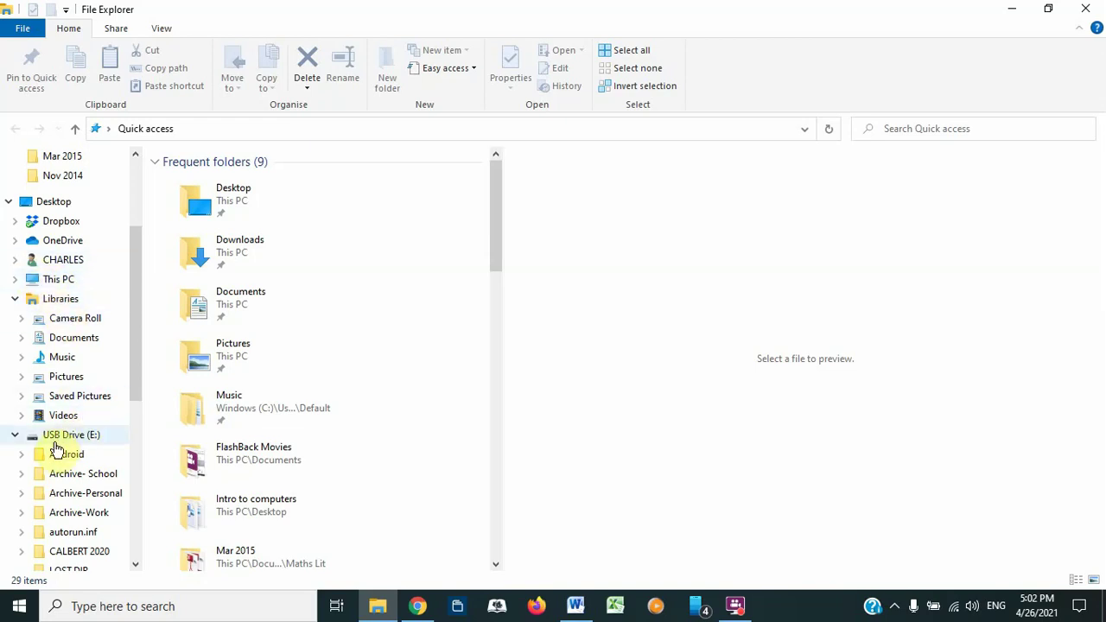
pyautogui.click(53, 281)
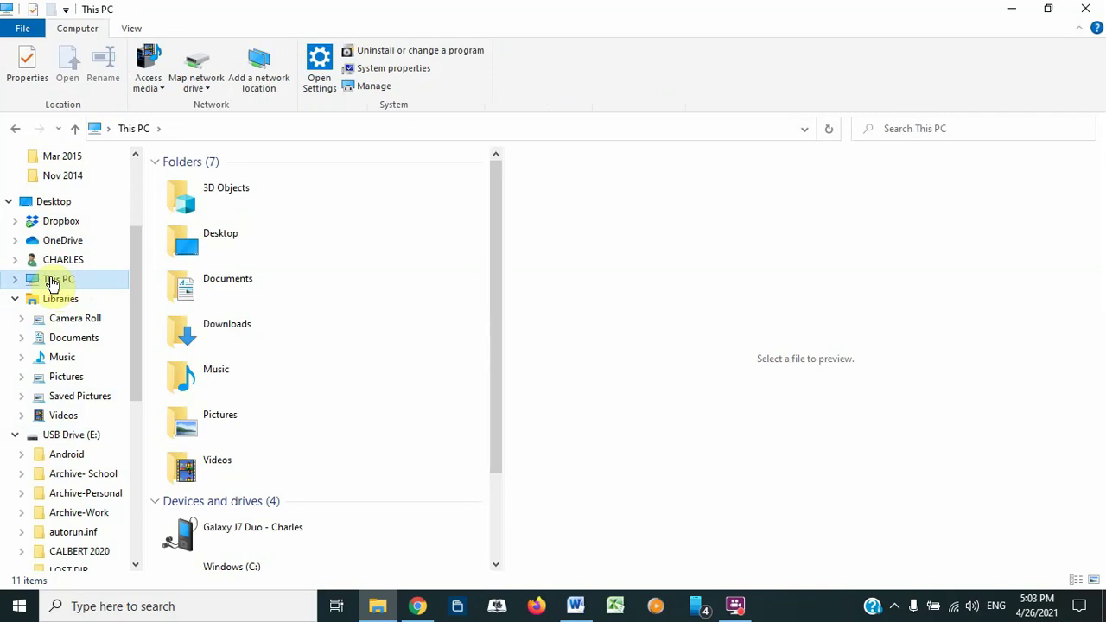
pyautogui.moveTo(496, 316); pyautogui.dragTo(491, 518)
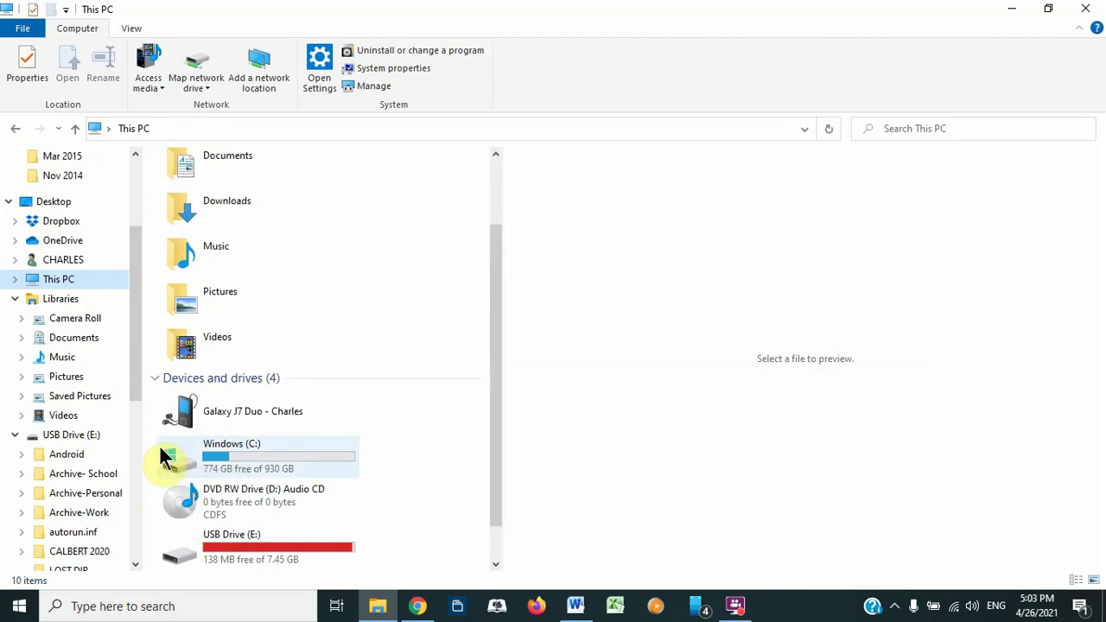
pyautogui.doubleClick(172, 413)
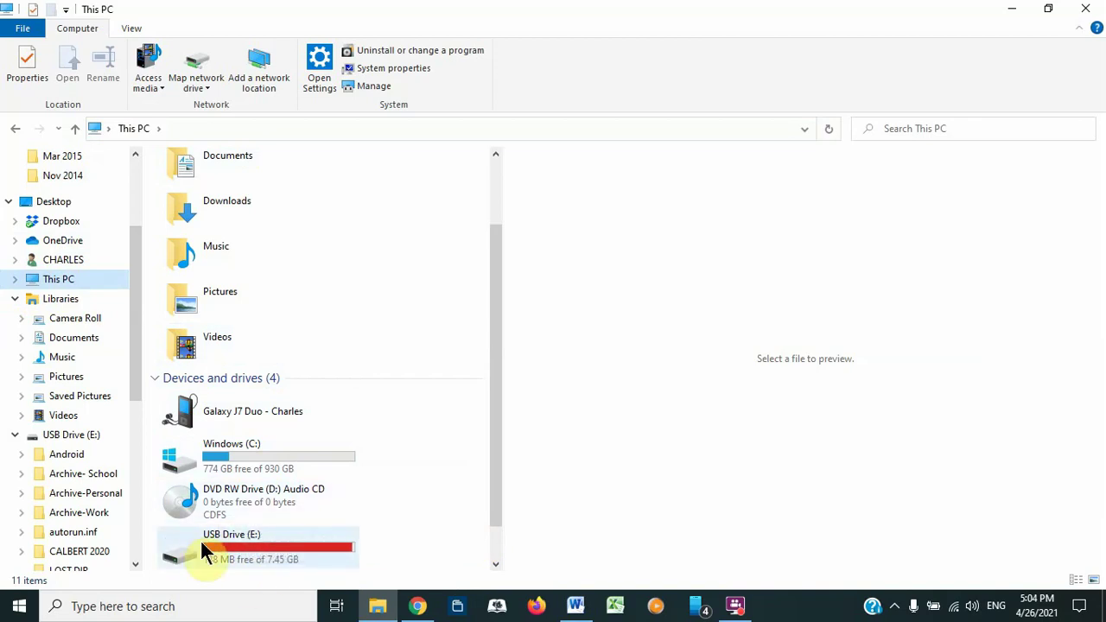
pyautogui.moveTo(200, 539)
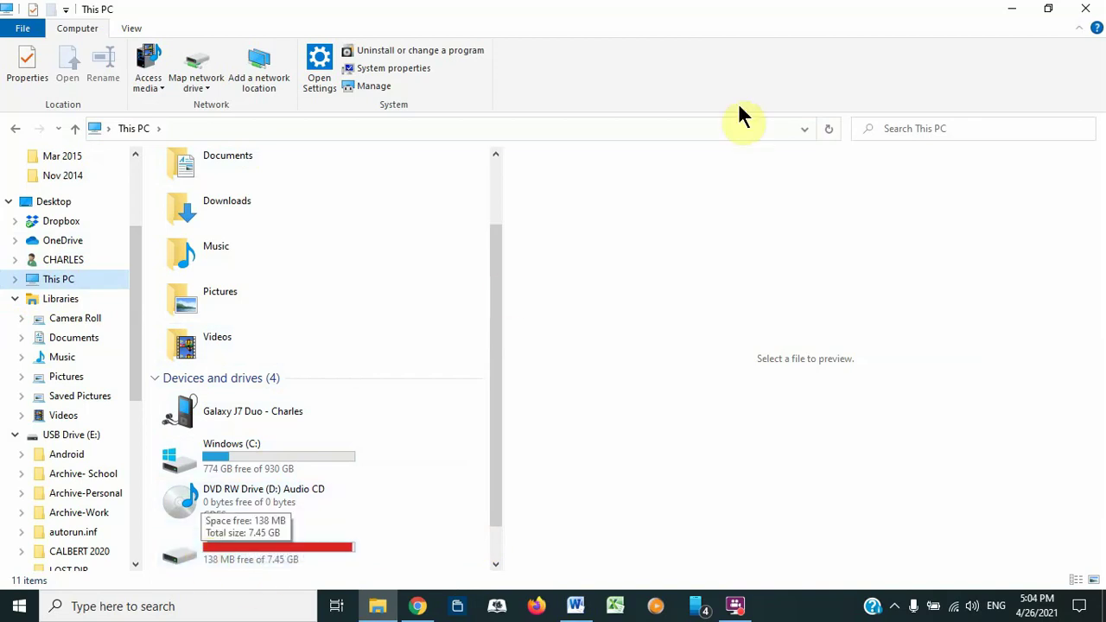
# - Open USB Drive (E:) from the devices and drives in This PC
pyautogui.click(1007, 12)
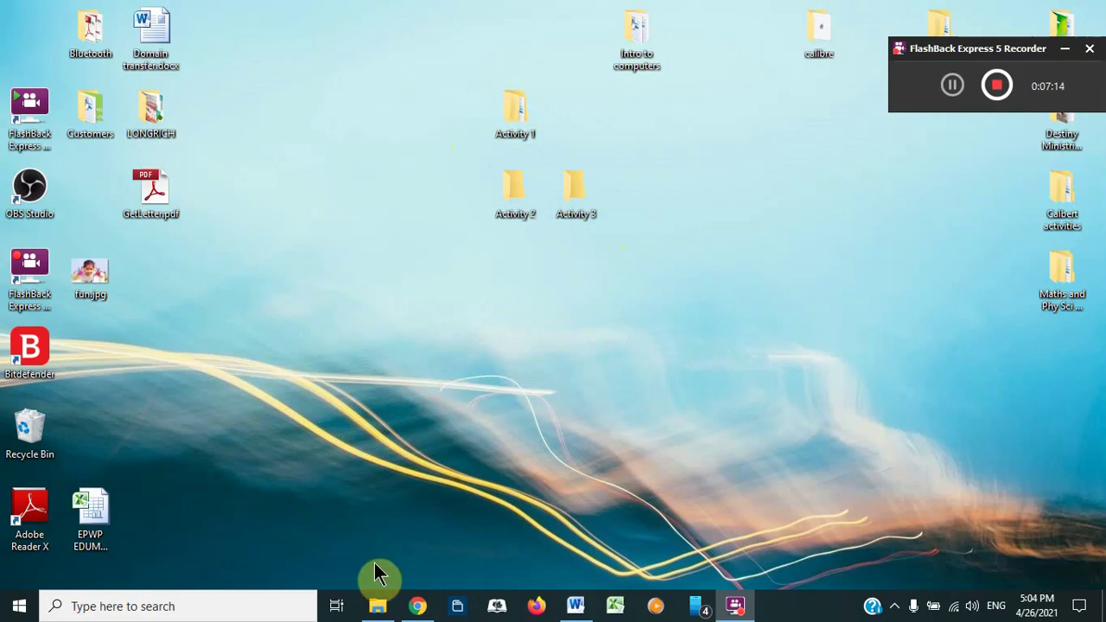
pyautogui.click(377, 605)
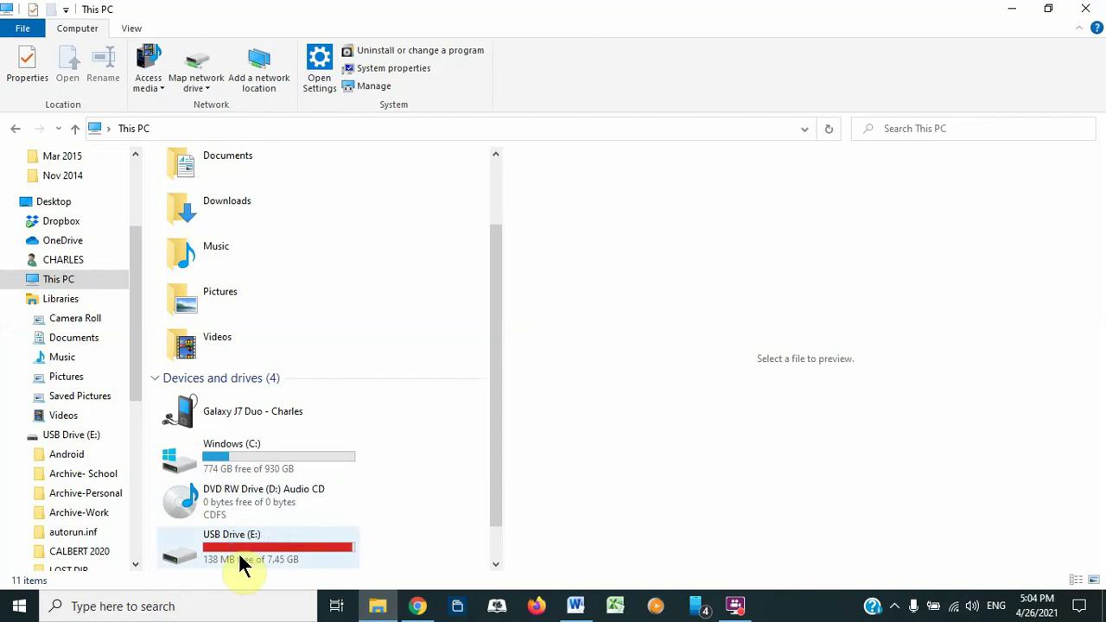
pyautogui.rightClick(179, 557)
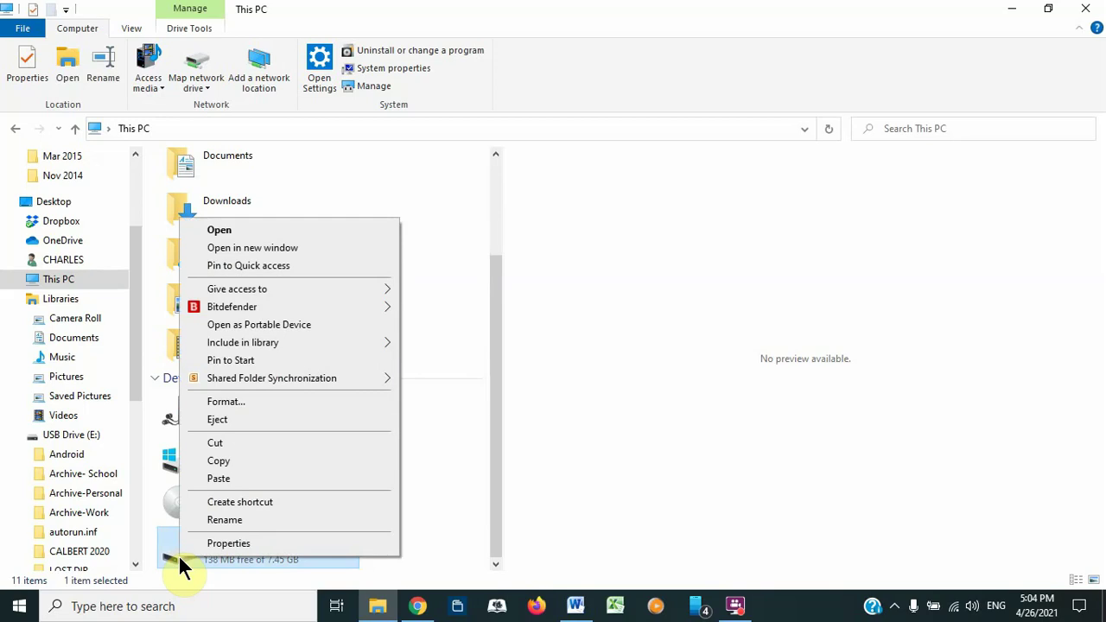
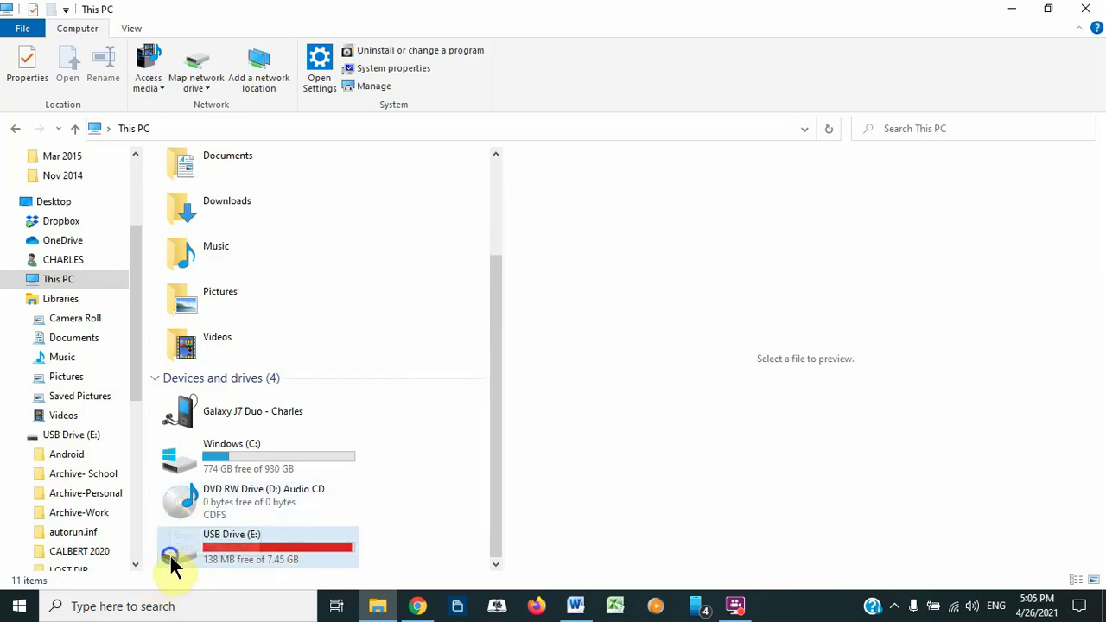
pyautogui.rightClick(170, 554)
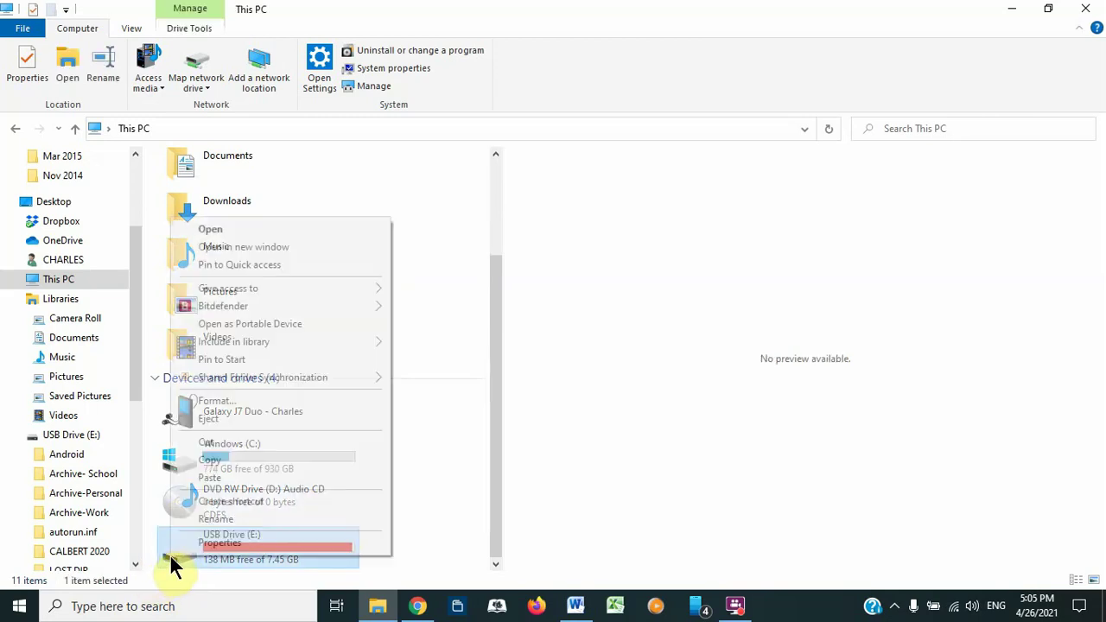
pyautogui.click(223, 229)
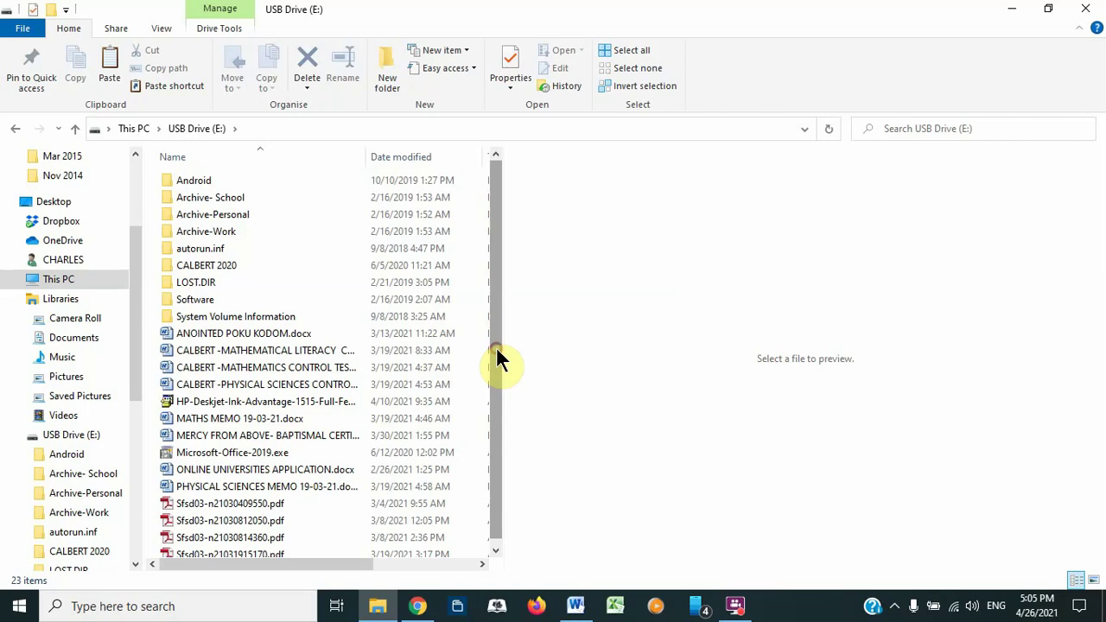
# - Widen the USB drive's file list so that the Type and Size columns fit beside the preview area
pyautogui.moveTo(499, 358); pyautogui.dragTo(503, 494)
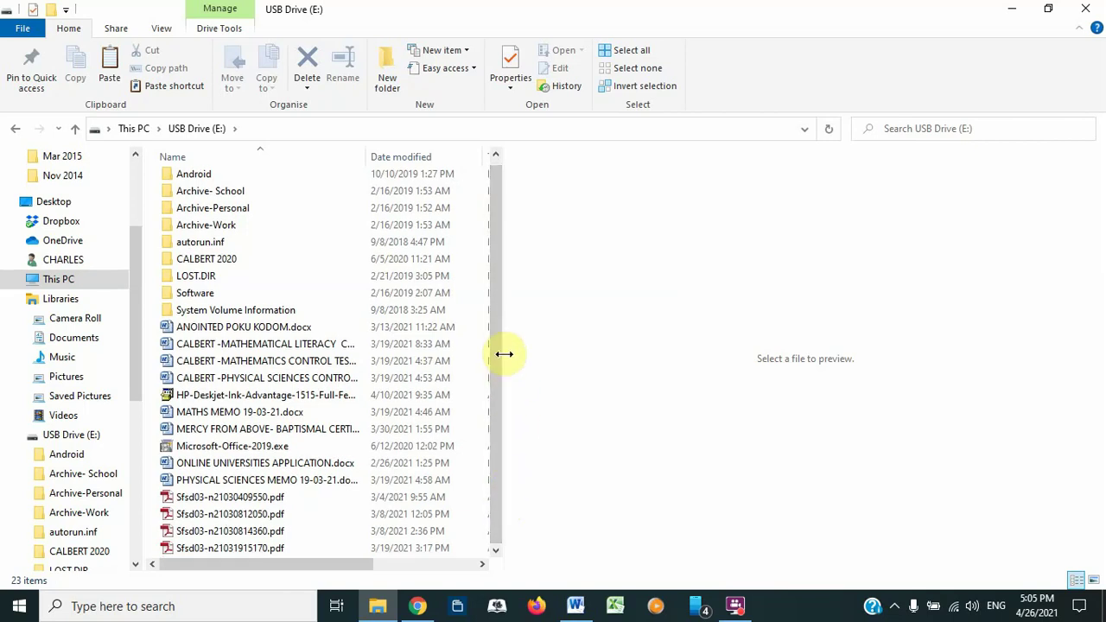
pyautogui.moveTo(504, 353); pyautogui.dragTo(584, 360)
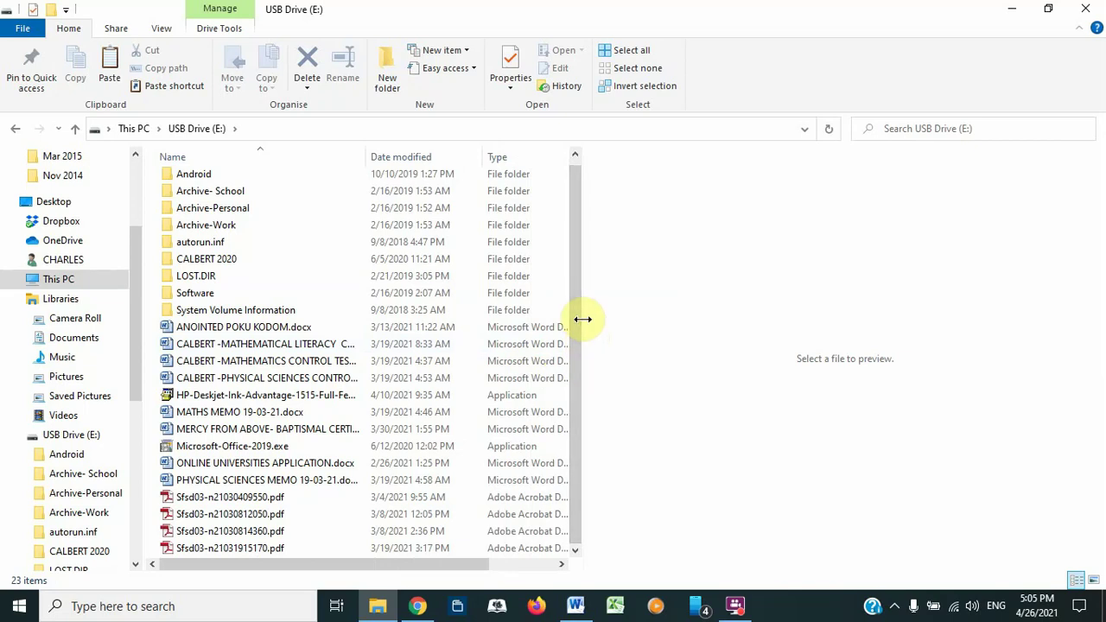
pyautogui.moveTo(583, 319); pyautogui.dragTo(870, 364)
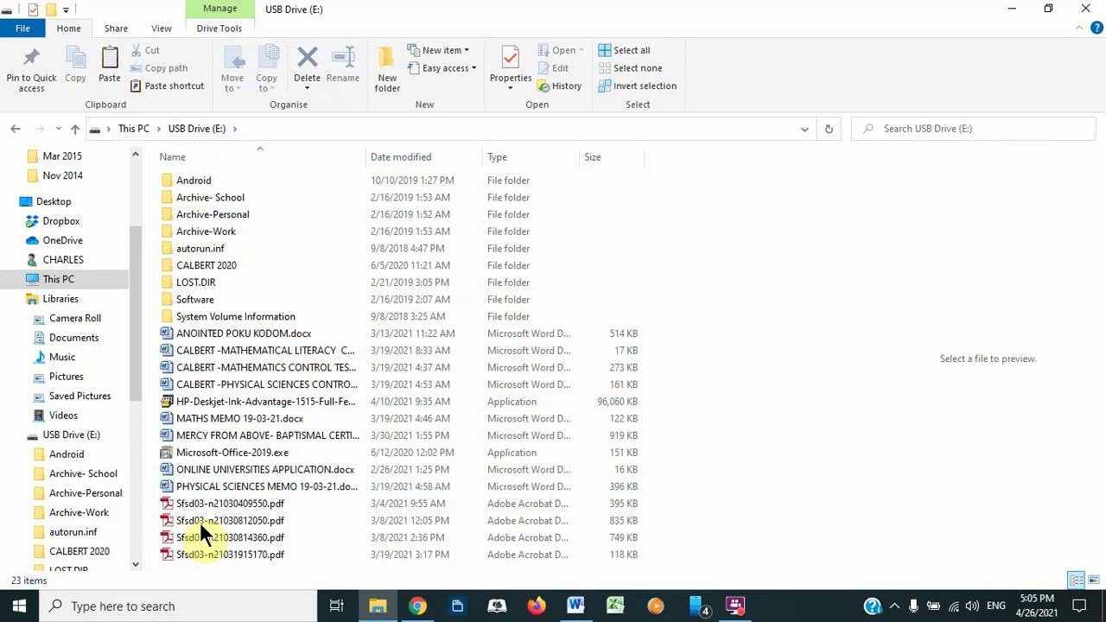
# - Paste the copied Activity 1, Activity 2 and Activity 3 folders into USB Drive (E:) and minimize the window to show the desktop
pyautogui.rightClick(748, 500)
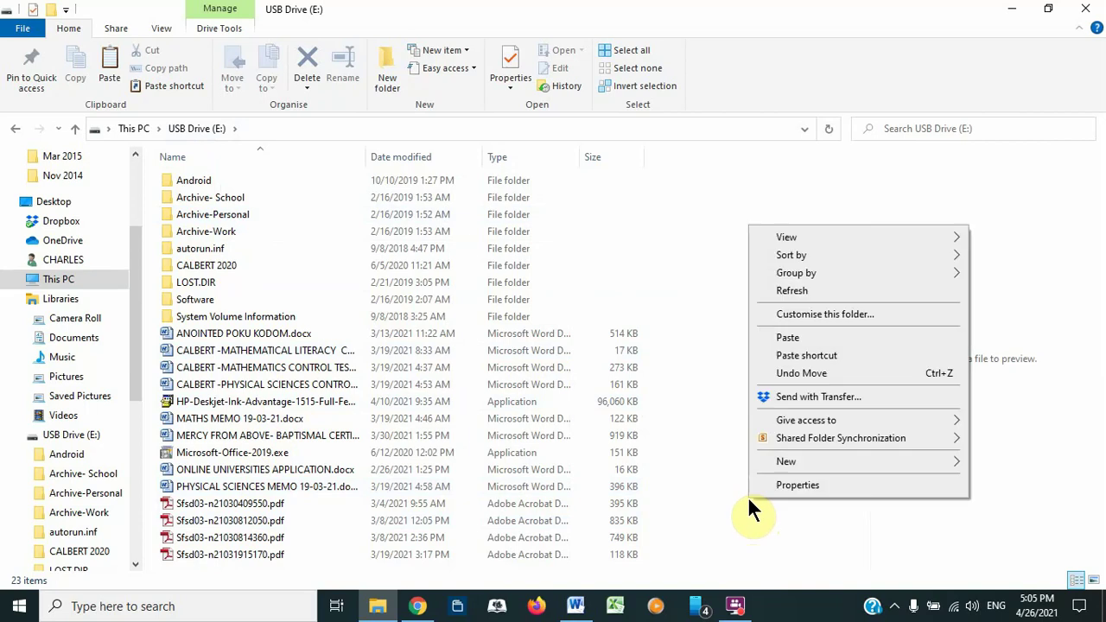
pyautogui.click(773, 339)
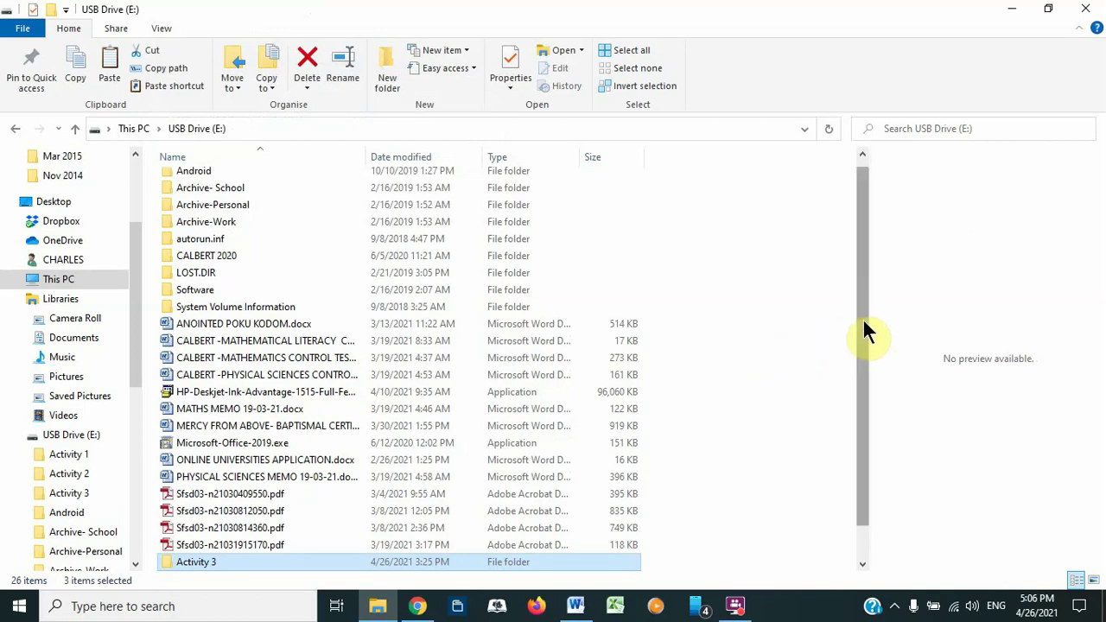
pyautogui.moveTo(862, 320); pyautogui.dragTo(860, 364)
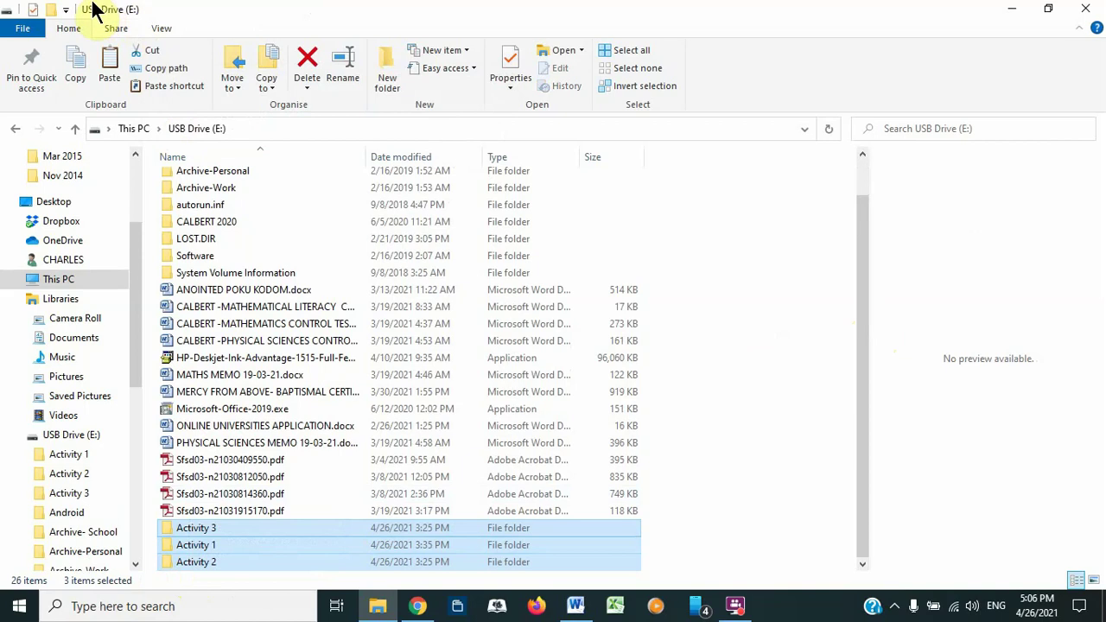
pyautogui.click(824, 509)
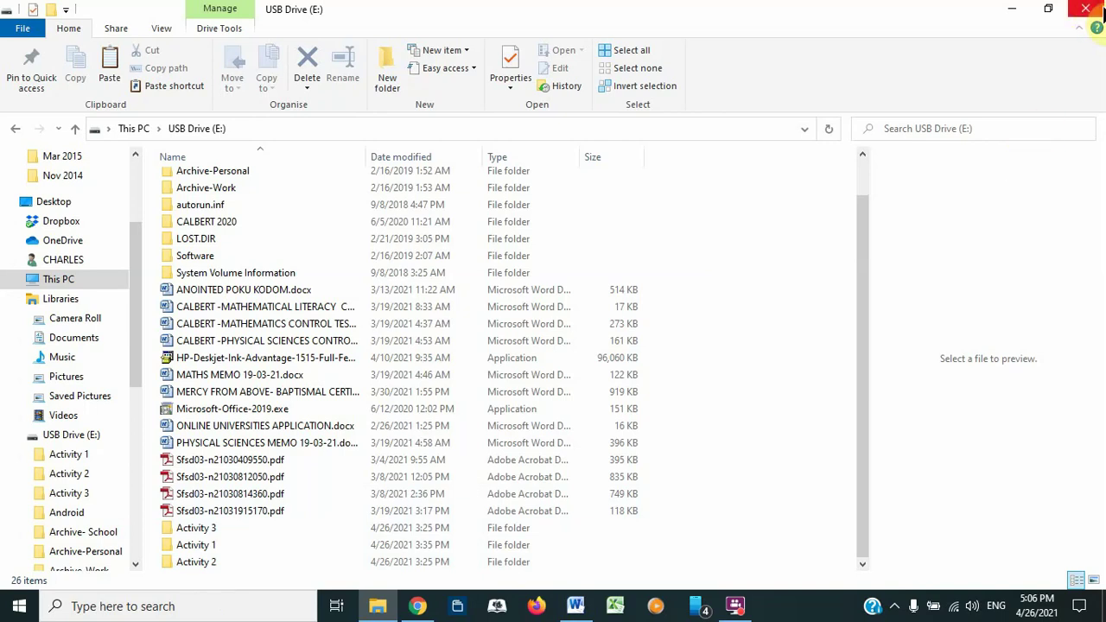
pyautogui.click(1011, 10)
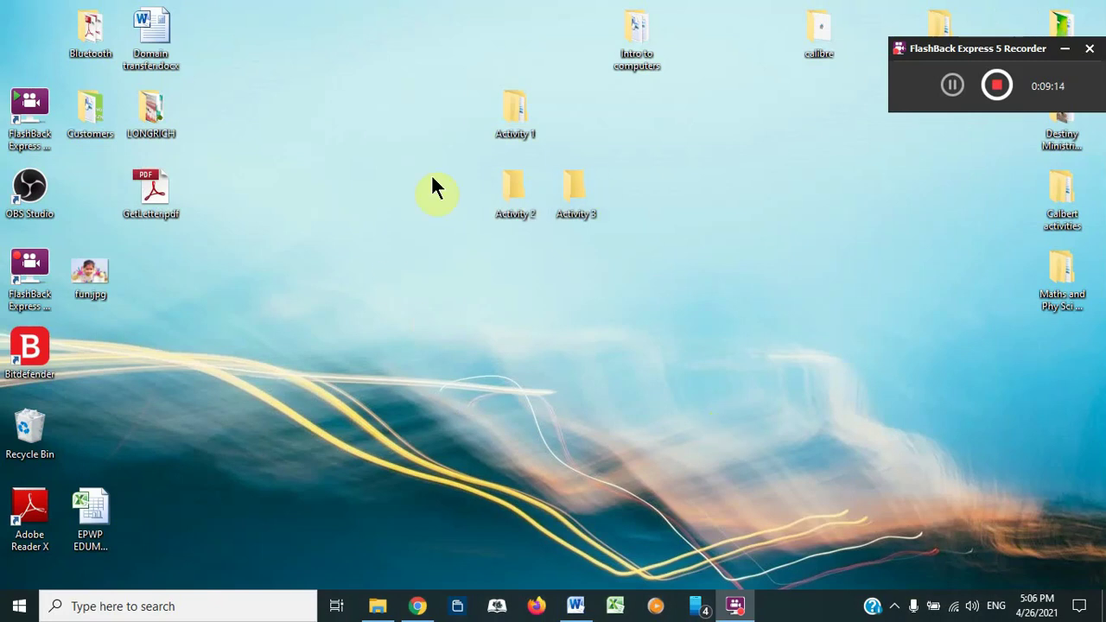
pyautogui.rightClick(513, 187)
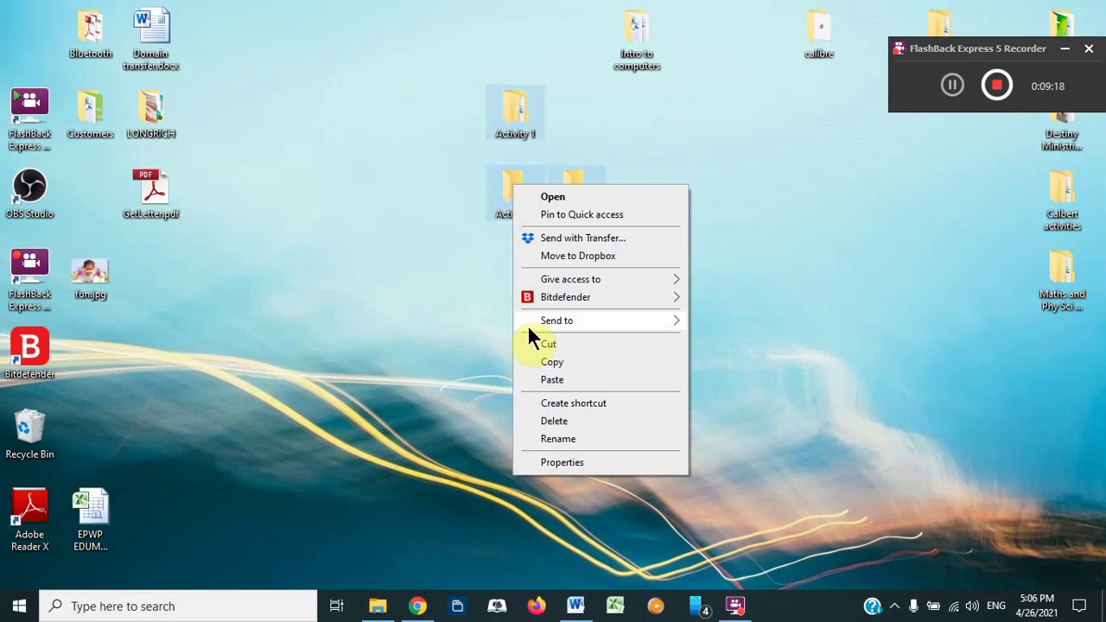
pyautogui.click(529, 361)
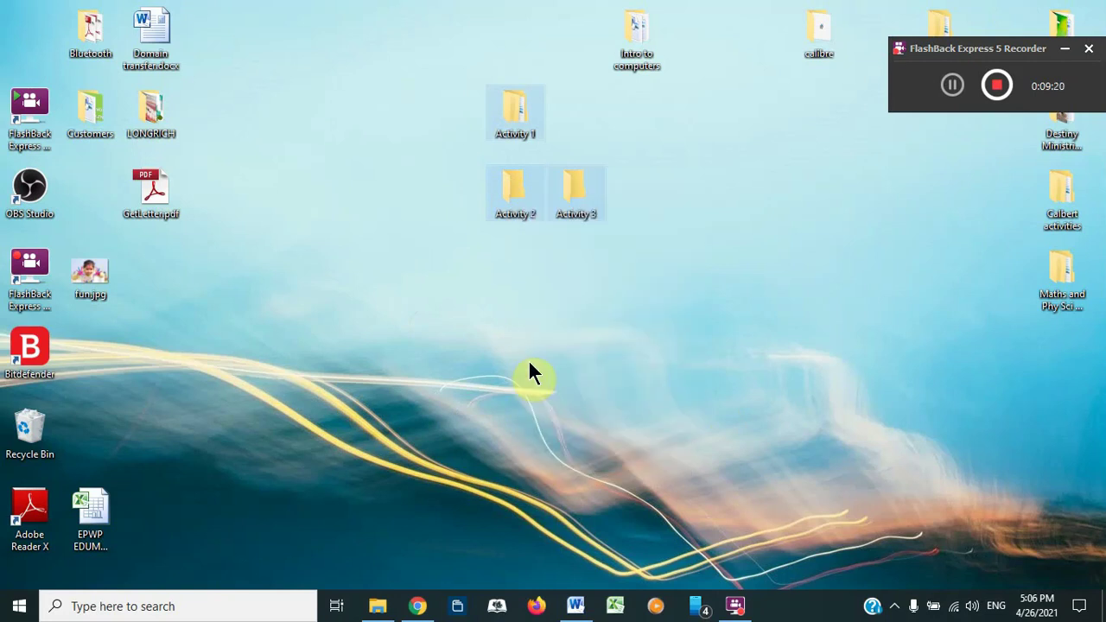
pyautogui.click(242, 230)
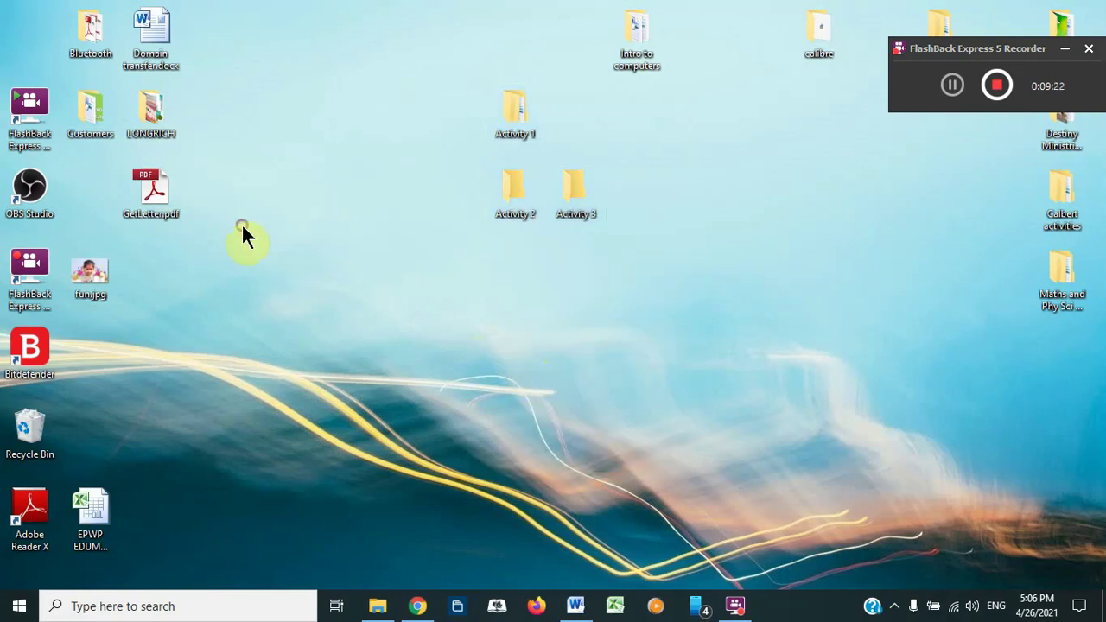
# - Copy only the Activity 2 folder on the desktop and return to the USB Drive (E:) window
pyautogui.rightClick(508, 190)
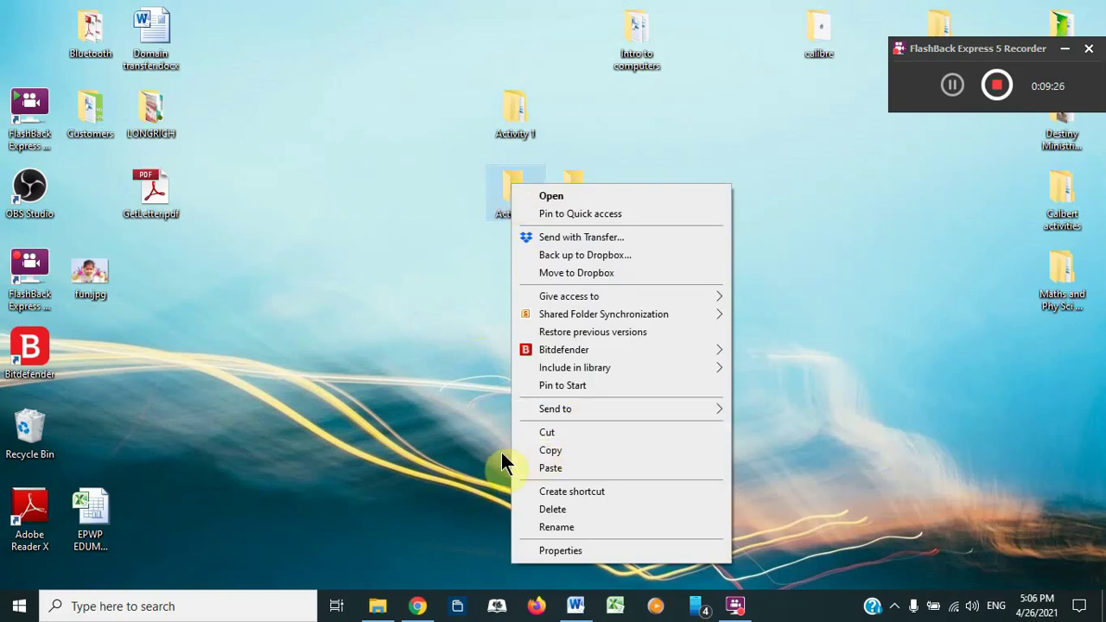
pyautogui.click(550, 448)
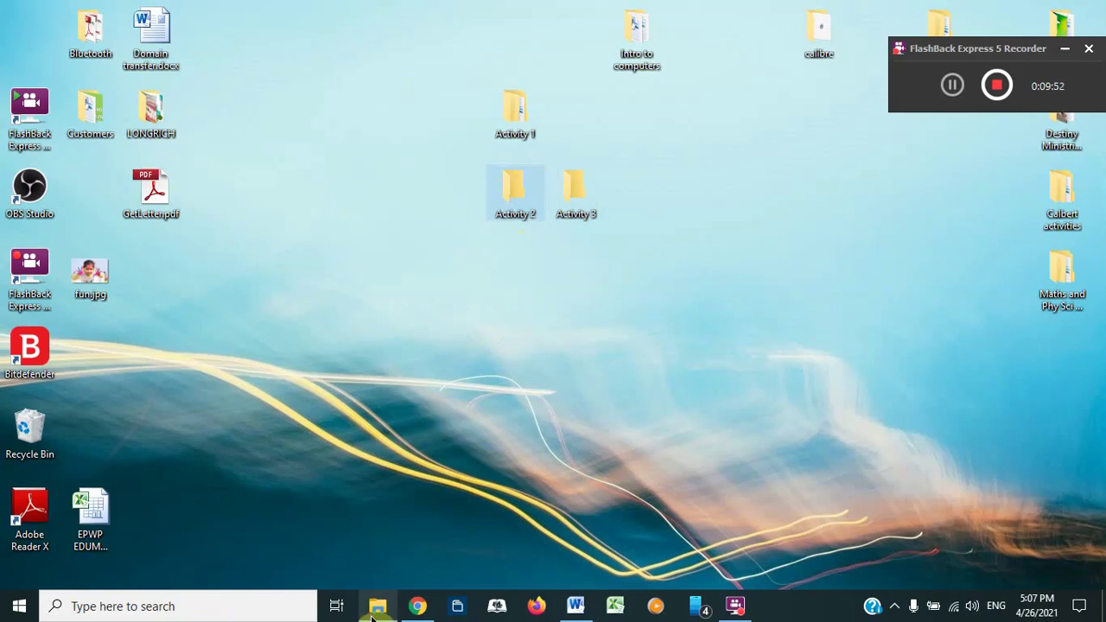
pyautogui.moveTo(373, 617)
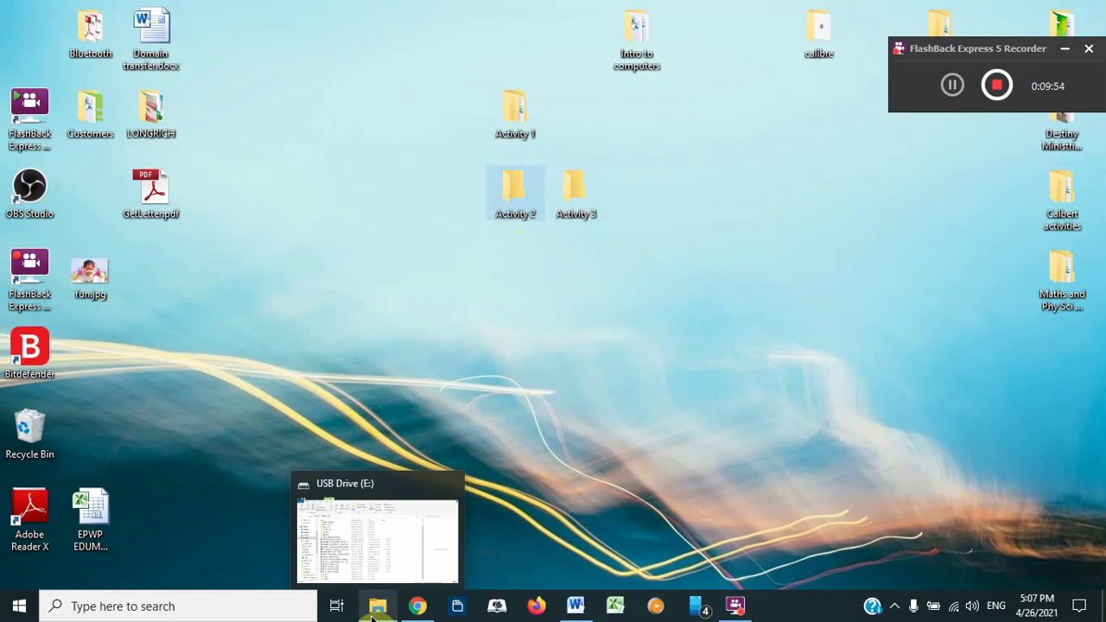
pyautogui.click(373, 615)
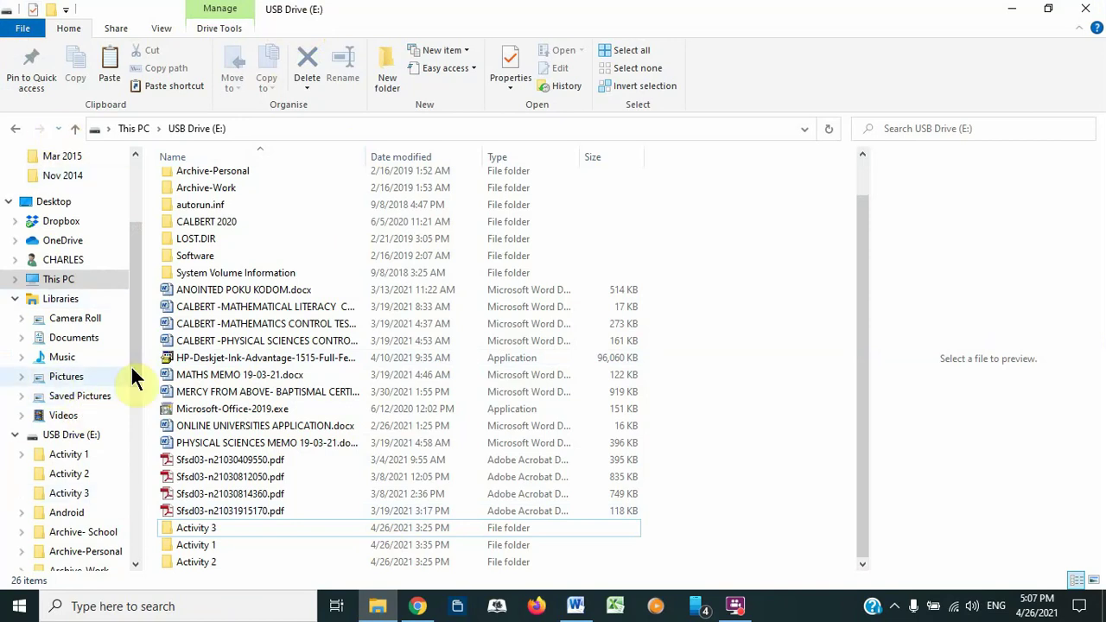
# - Examine the locations listed in the folder tree, from Quick access through Libraries to the USB drive and Recycle Bin
pyautogui.moveTo(134, 359); pyautogui.dragTo(142, 471)
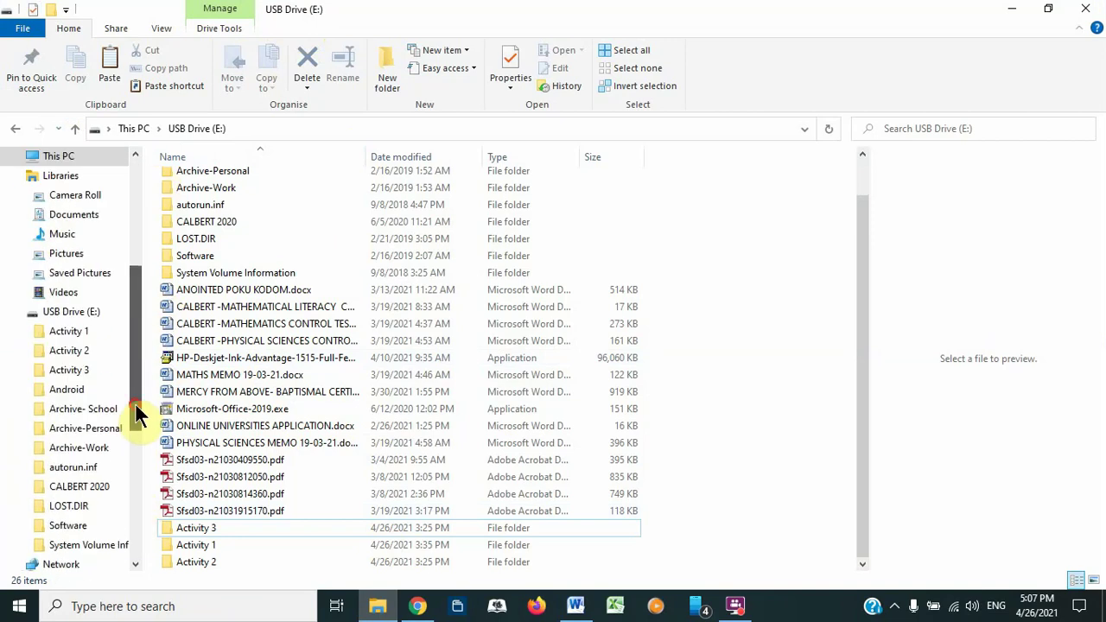
pyautogui.click(135, 337)
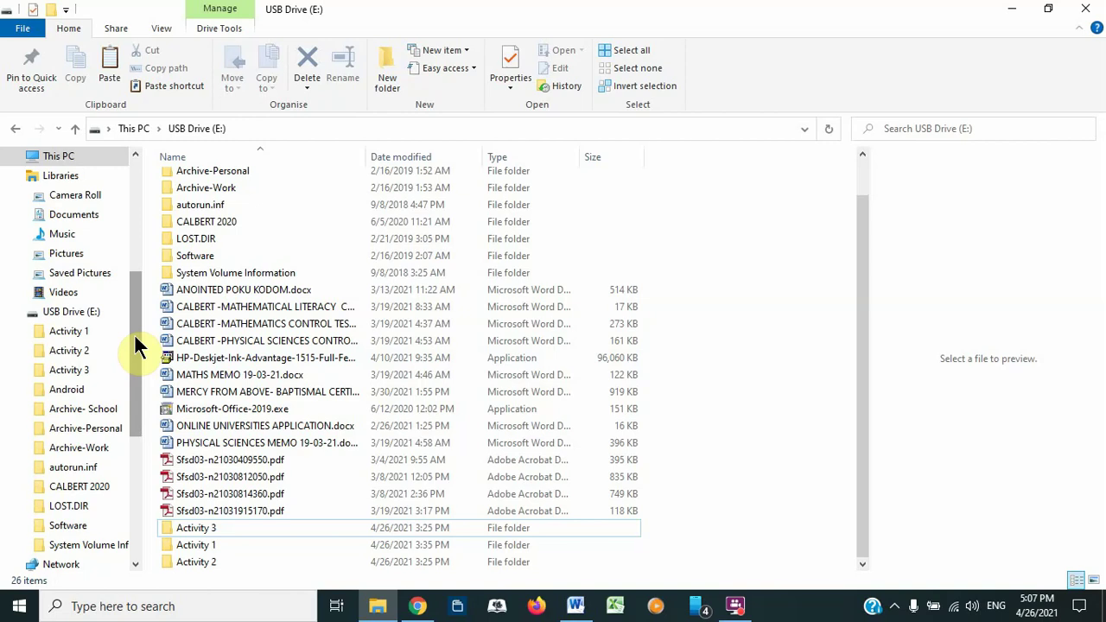
pyautogui.moveTo(136, 346); pyautogui.dragTo(127, 371)
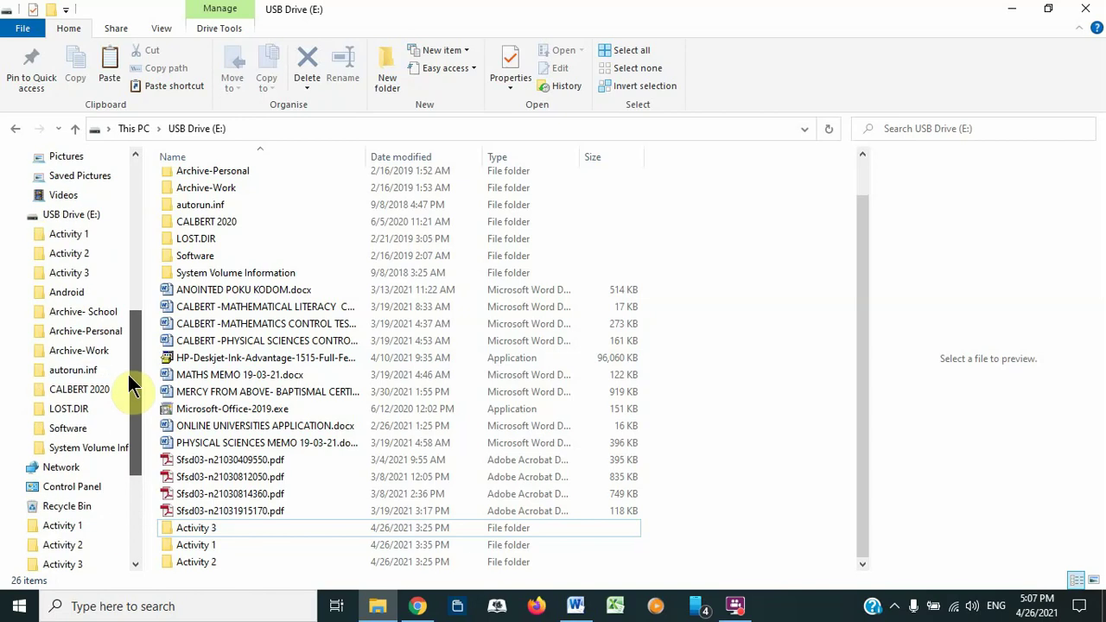
pyautogui.click(135, 156)
pyautogui.click(135, 156)
pyautogui.click(135, 156)
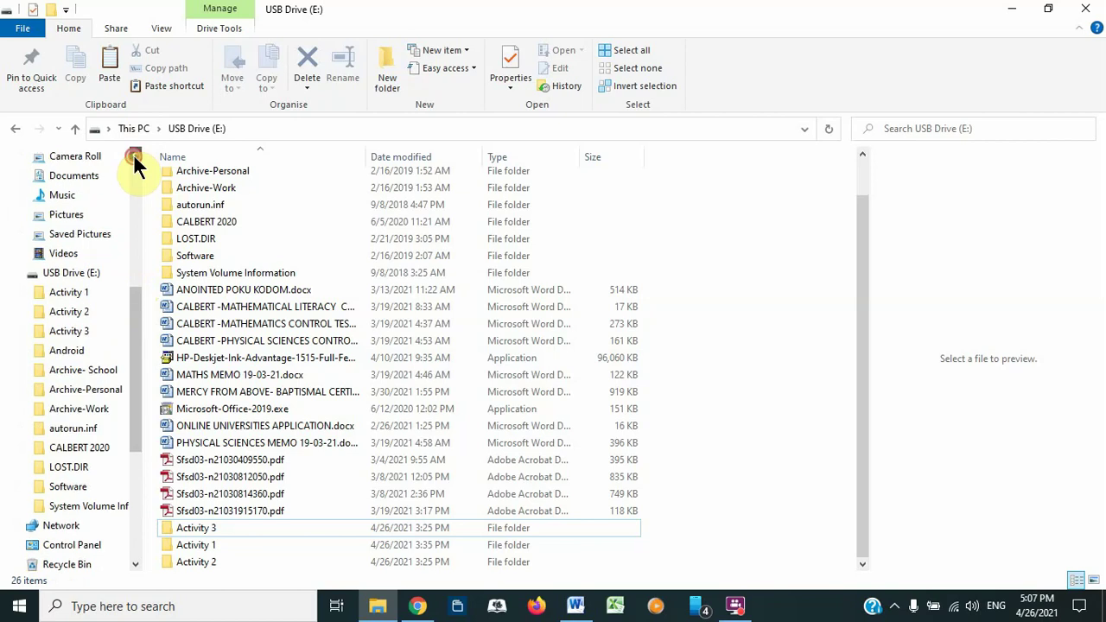
pyautogui.click(135, 157)
pyautogui.click(134, 156)
pyautogui.click(134, 157)
pyautogui.click(135, 157)
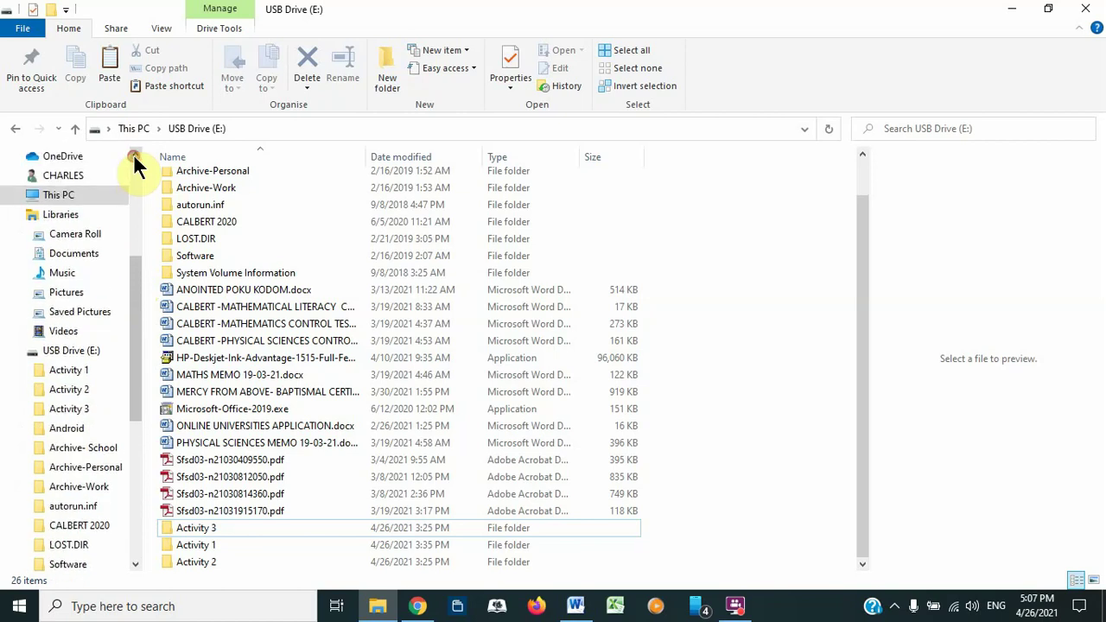
pyautogui.click(134, 157)
pyautogui.click(135, 156)
pyautogui.click(135, 157)
pyautogui.click(135, 157)
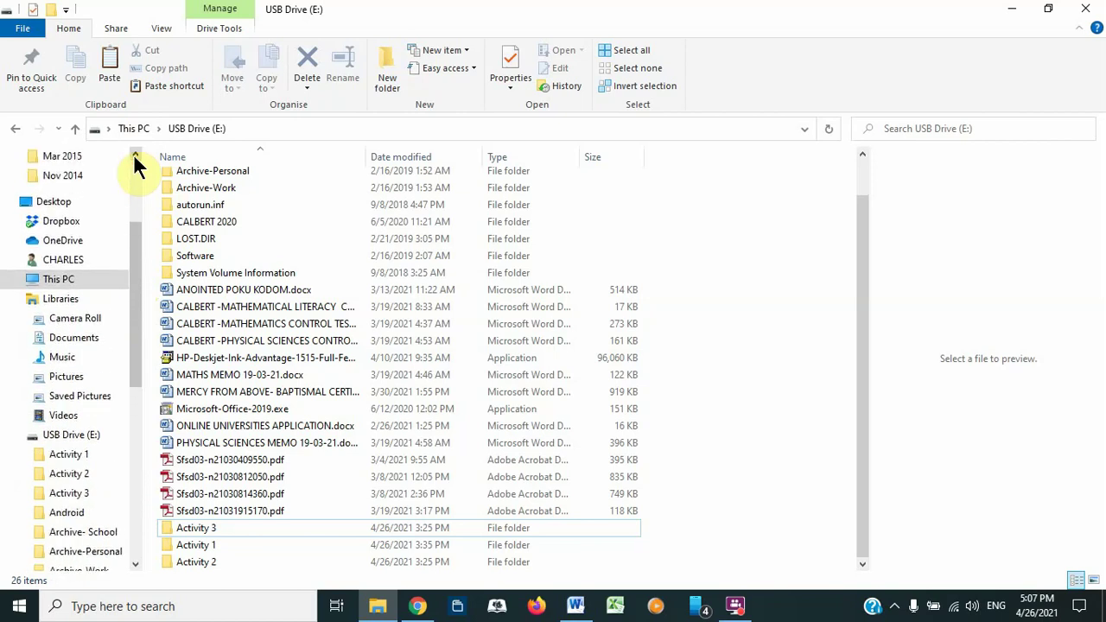
pyautogui.click(134, 156)
pyautogui.click(135, 156)
pyautogui.click(135, 157)
pyautogui.click(135, 156)
pyautogui.click(135, 156)
pyautogui.click(135, 157)
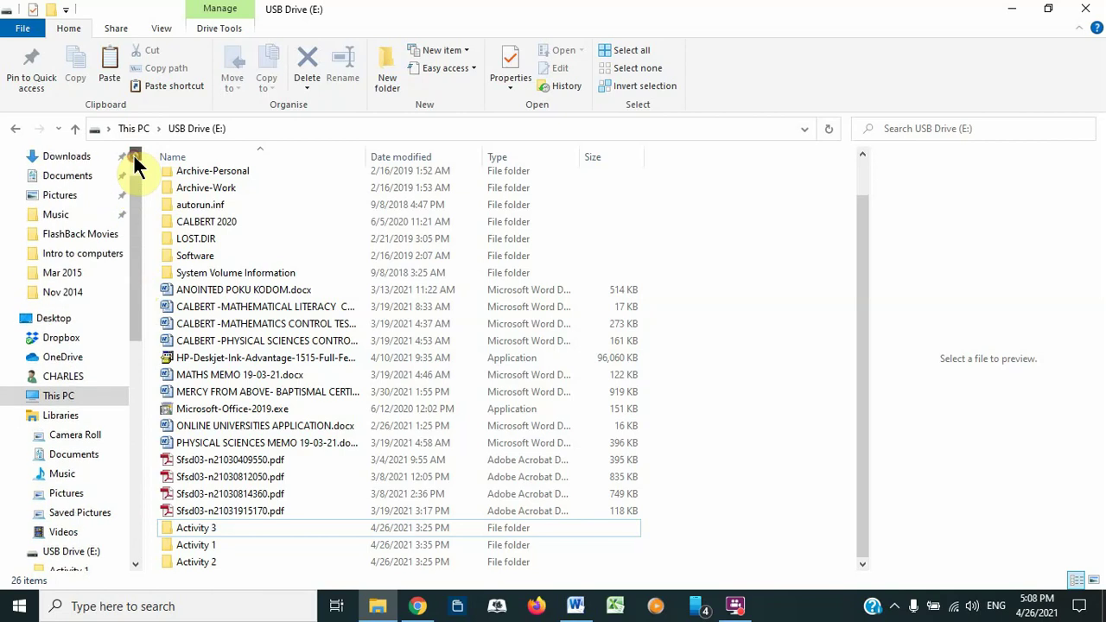
pyautogui.click(134, 156)
pyautogui.click(134, 157)
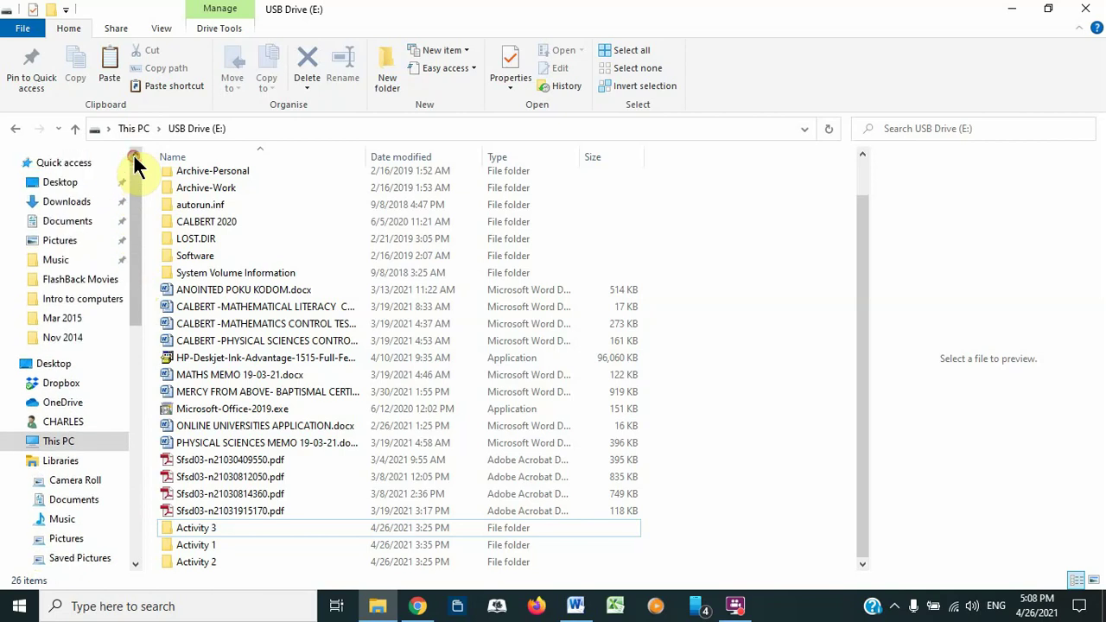
pyautogui.click(135, 563)
pyautogui.click(135, 563)
pyautogui.click(135, 563)
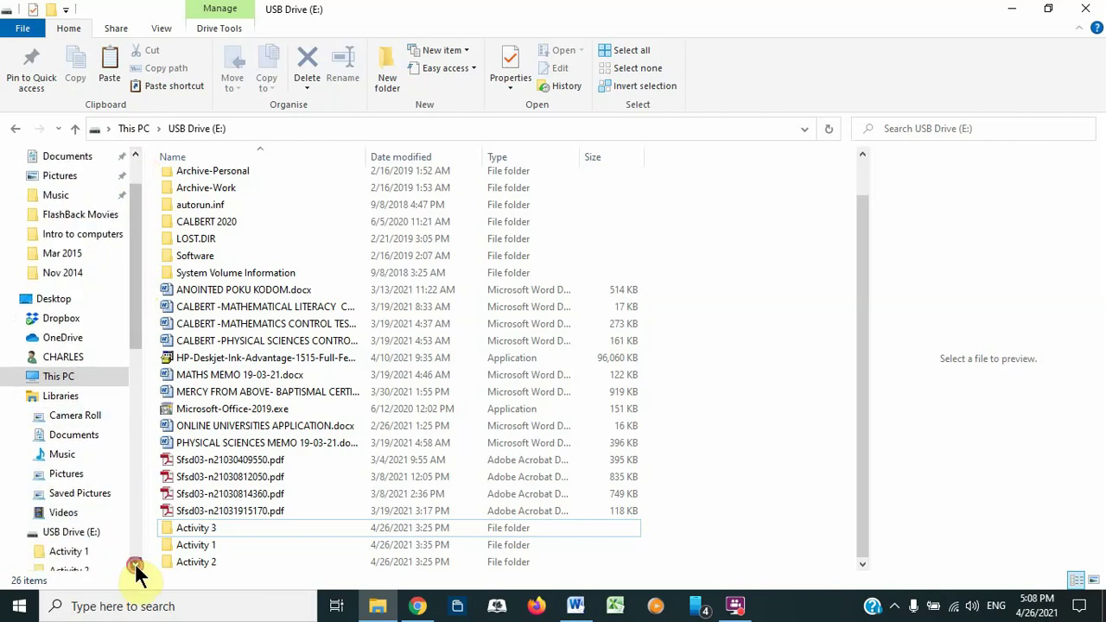
pyautogui.click(134, 562)
pyautogui.click(135, 563)
pyautogui.click(135, 563)
pyautogui.click(135, 563)
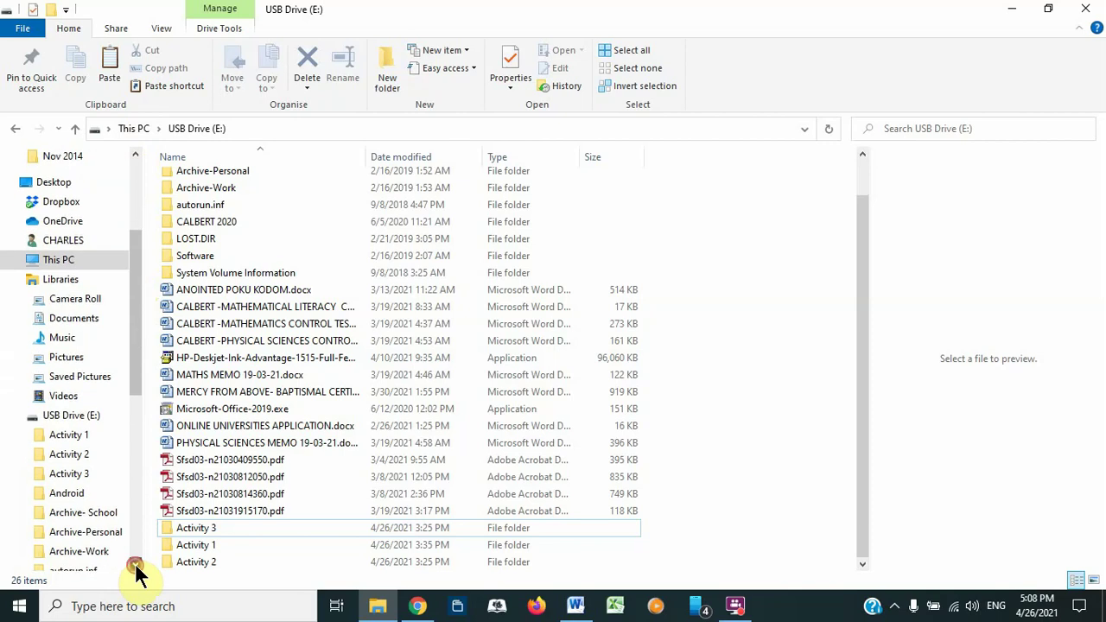
pyautogui.click(135, 564)
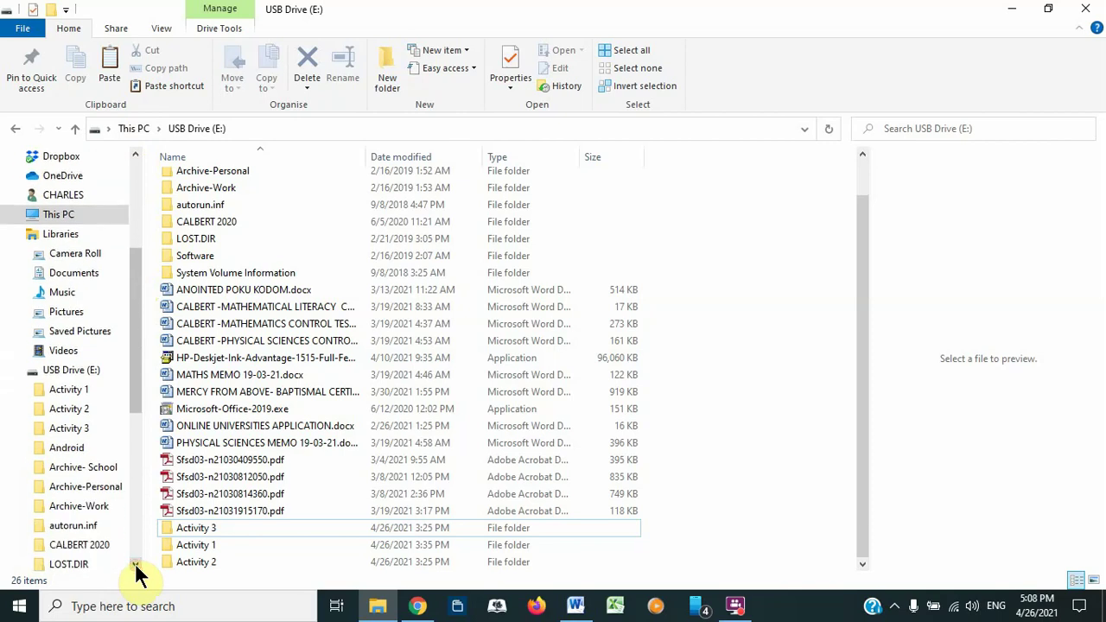
# - Paste the copied Activity 2 folder into the Documents library and open Documents
pyautogui.rightClick(45, 281)
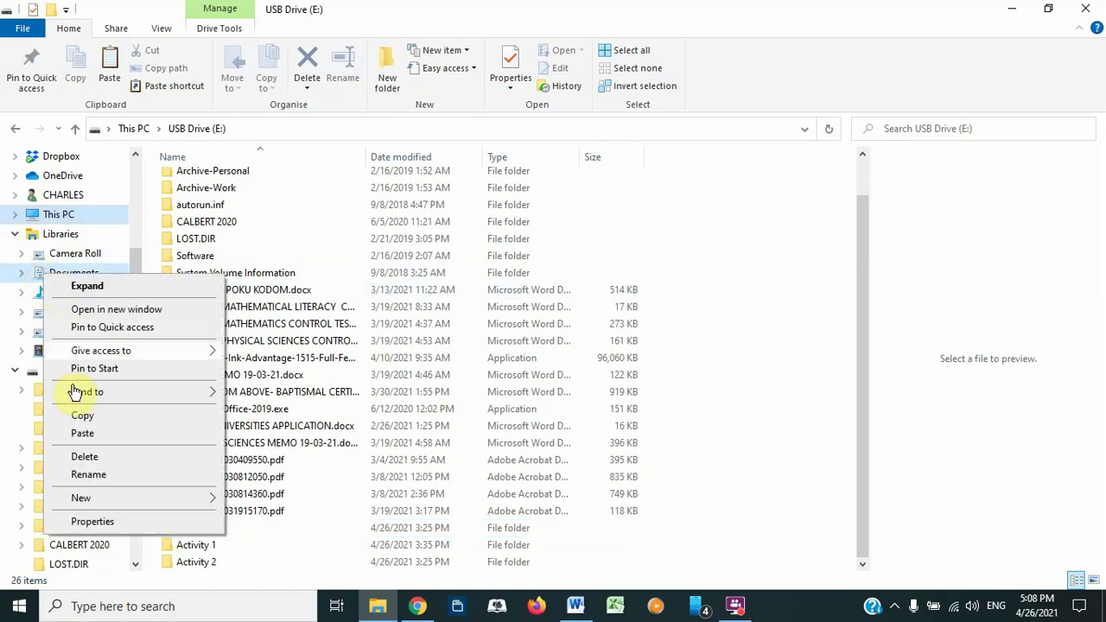
pyautogui.click(81, 433)
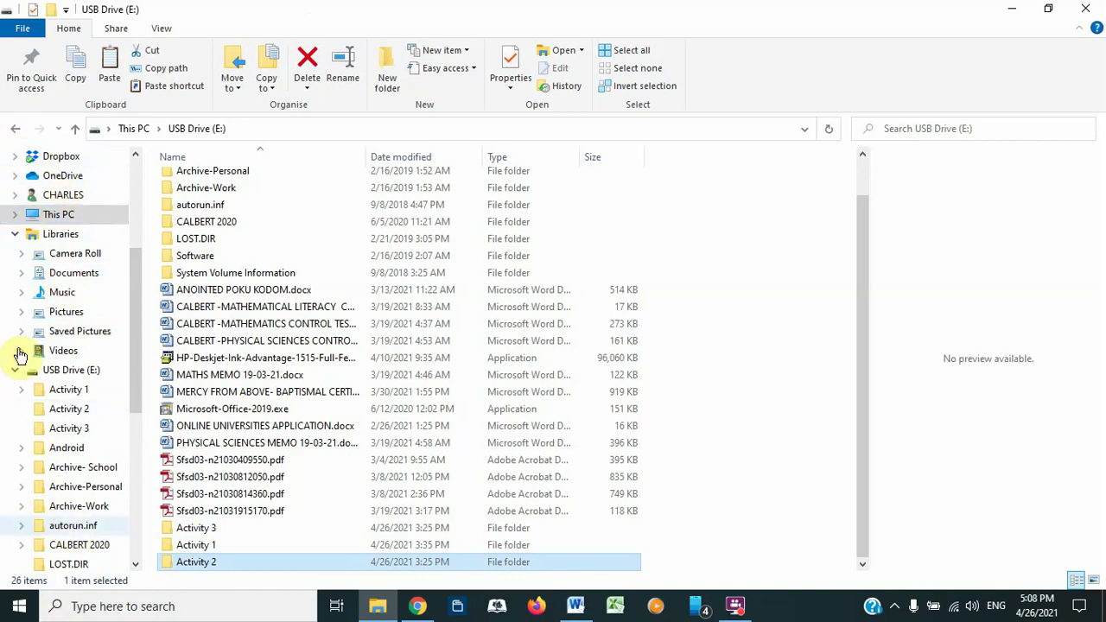
pyautogui.click(60, 281)
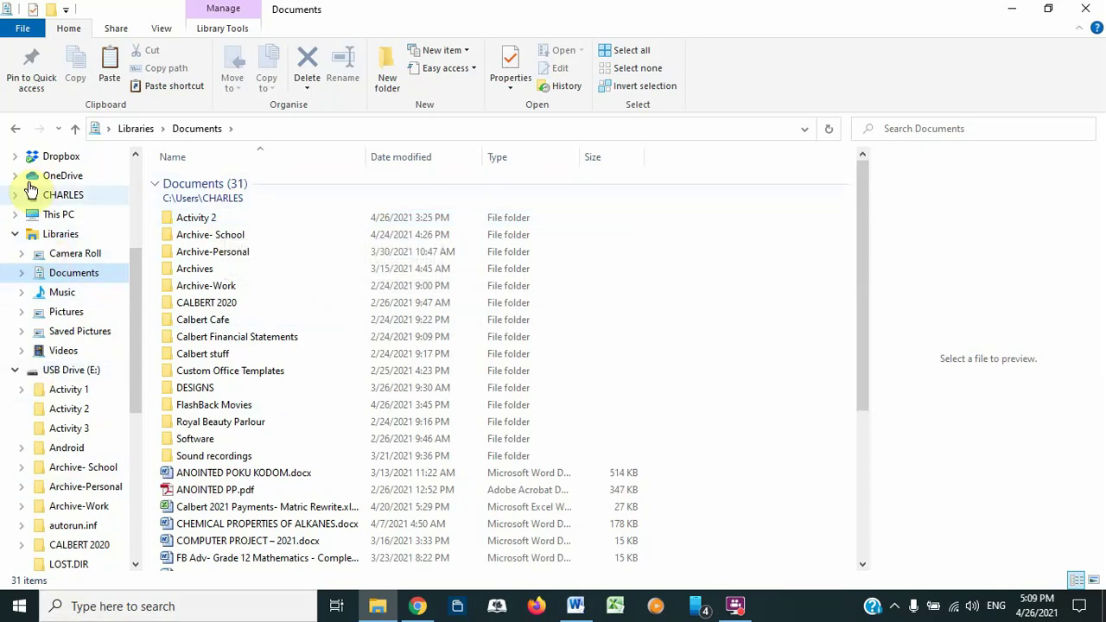
# - Look through the Pictures library, checking inside its Screenshots and Saved Pictures folders
pyautogui.click(49, 320)
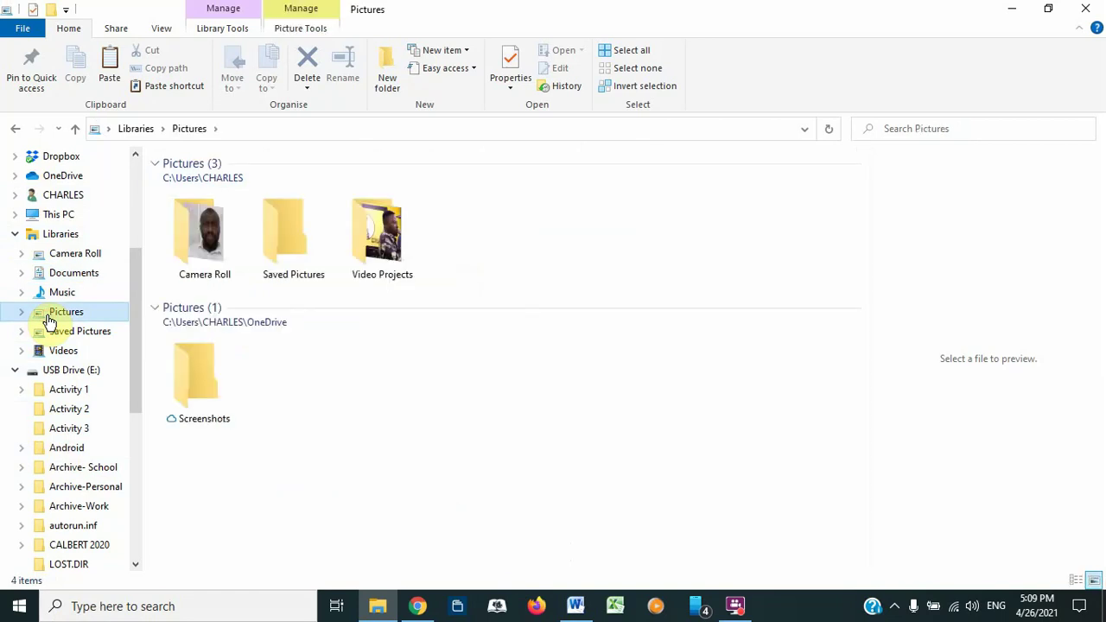
pyautogui.doubleClick(192, 376)
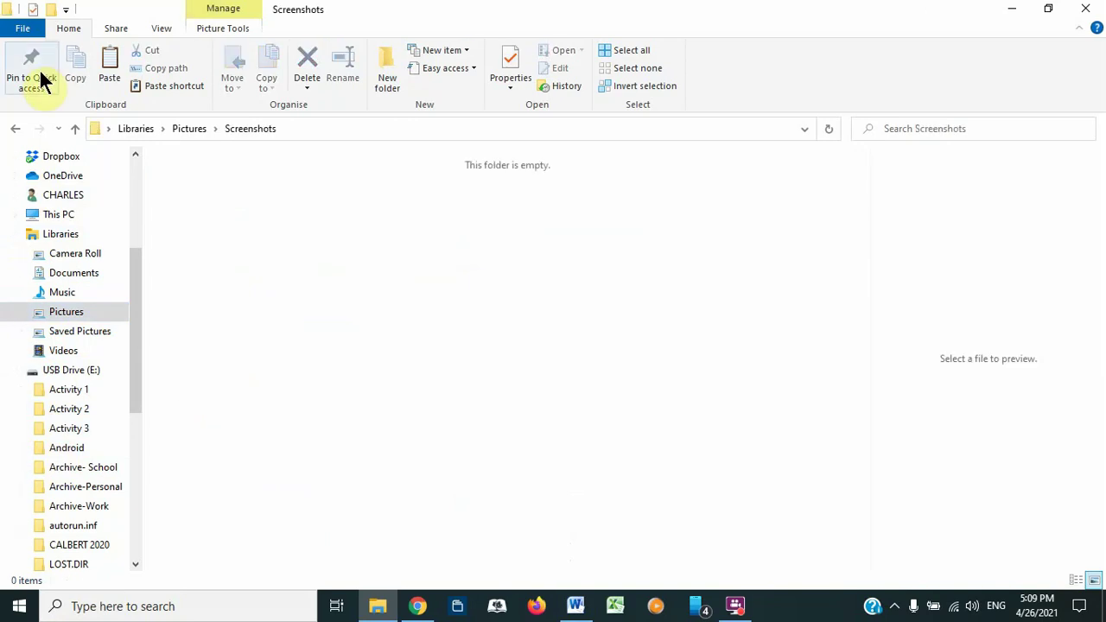
pyautogui.click(13, 129)
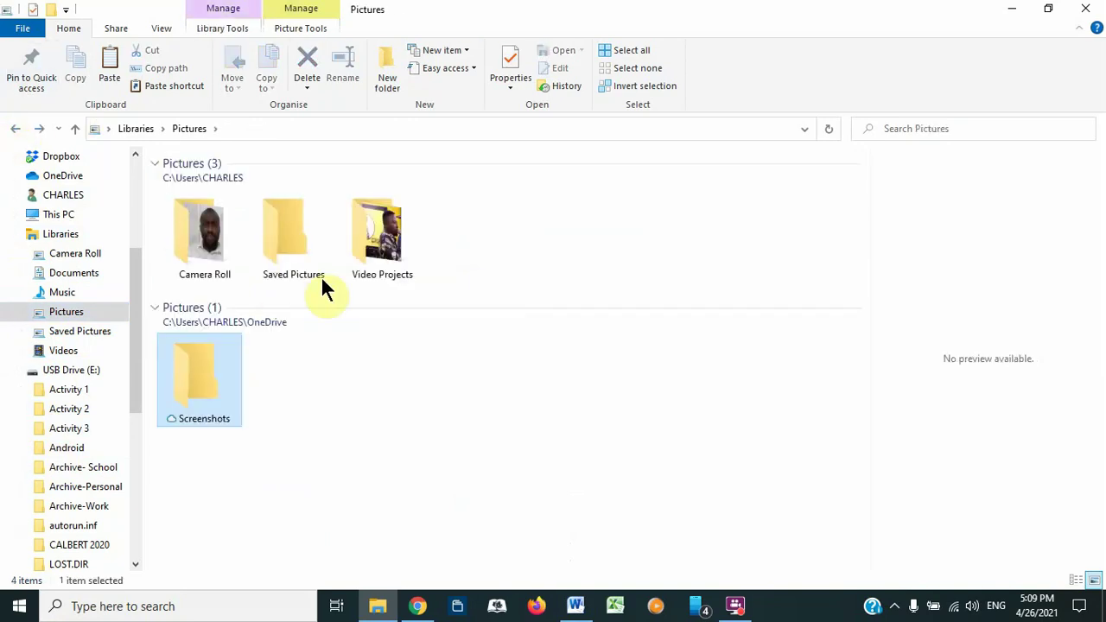
pyautogui.doubleClick(291, 222)
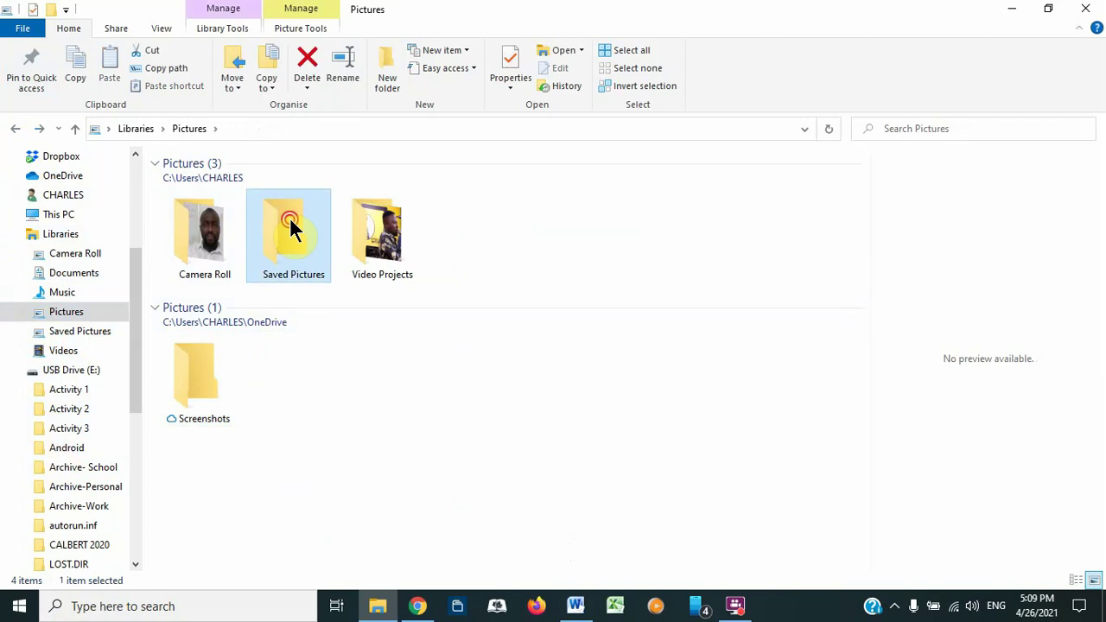
pyautogui.click(15, 130)
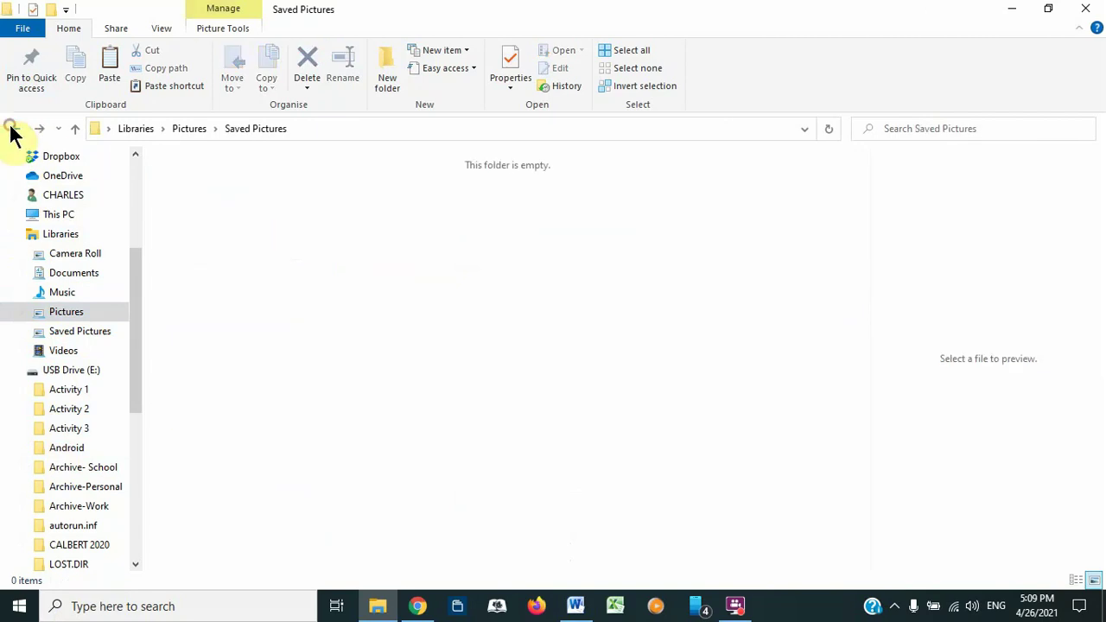
# - Copy the first MP4 video listed in the Music library
pyautogui.click(59, 295)
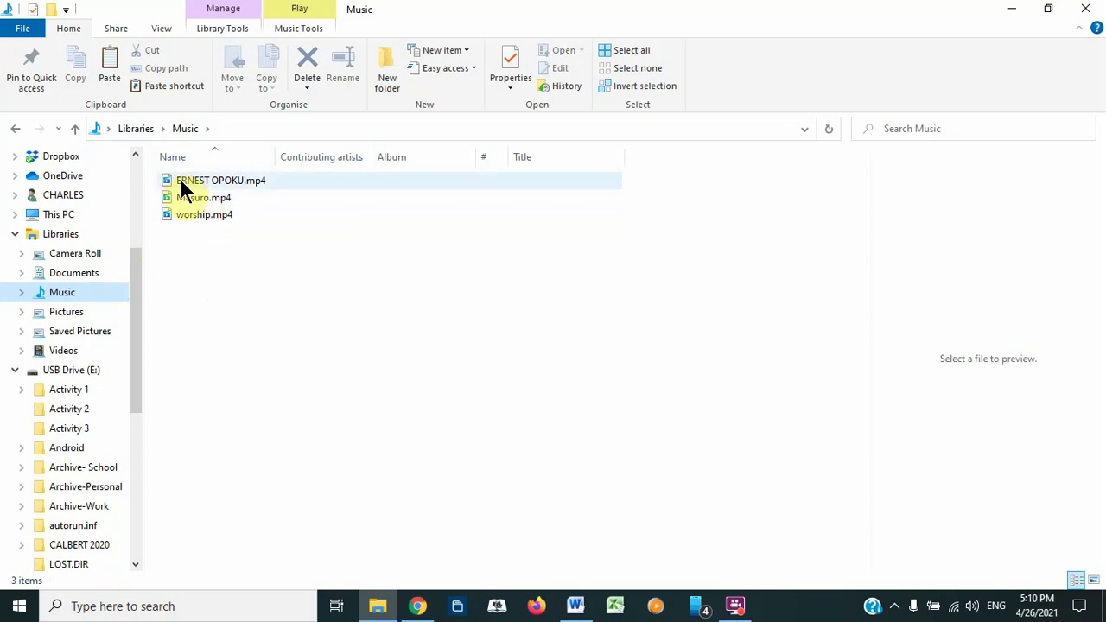
pyautogui.moveTo(181, 189)
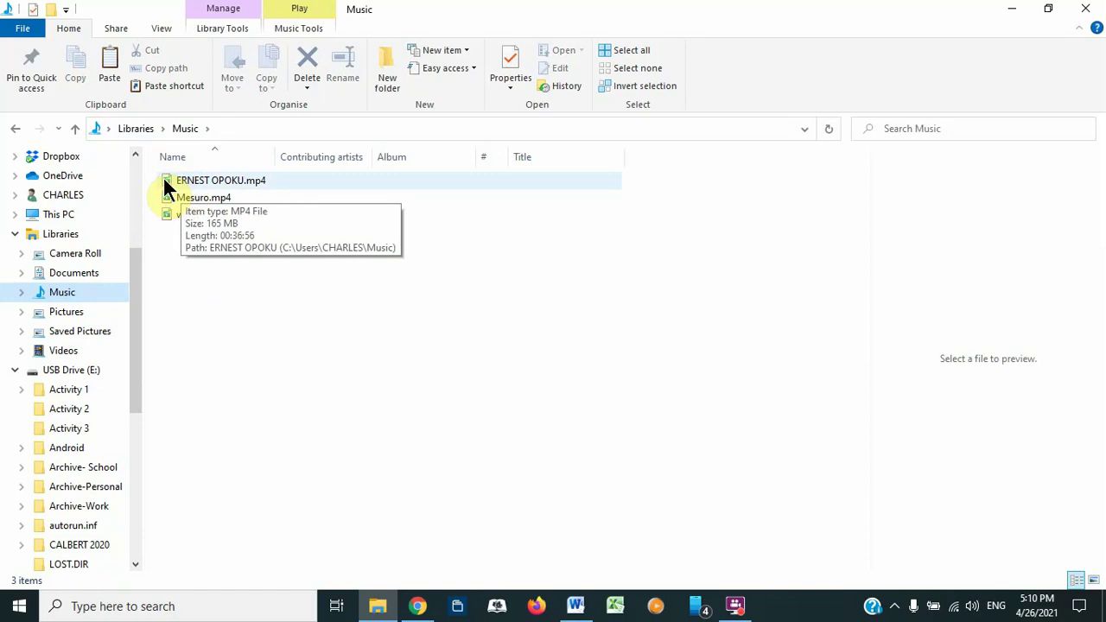
pyautogui.doubleClick(163, 175)
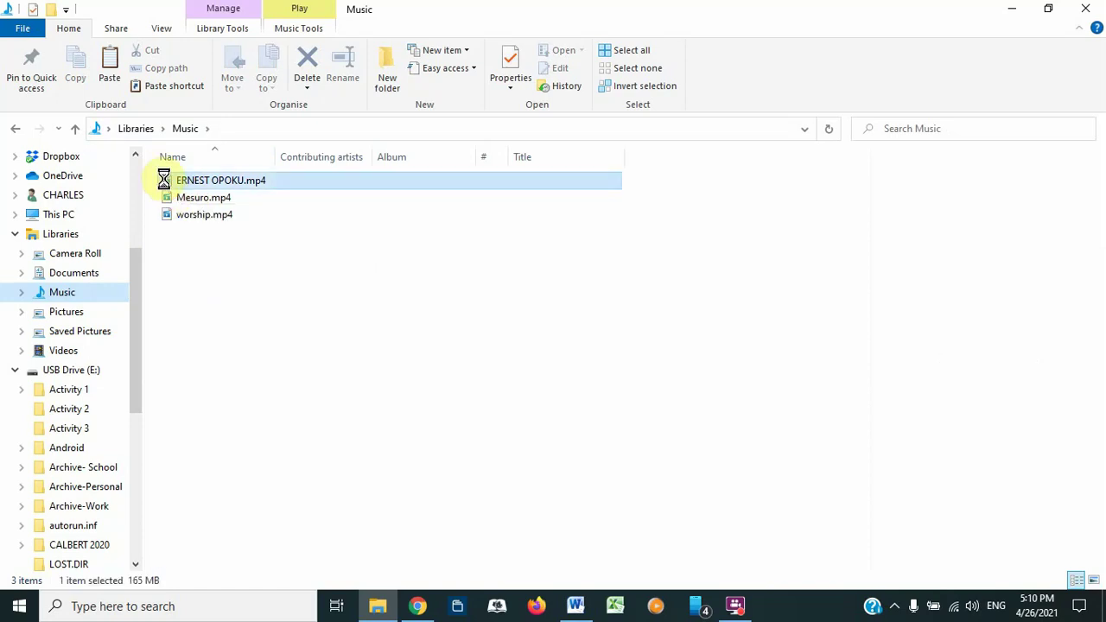
pyautogui.rightClick(163, 178)
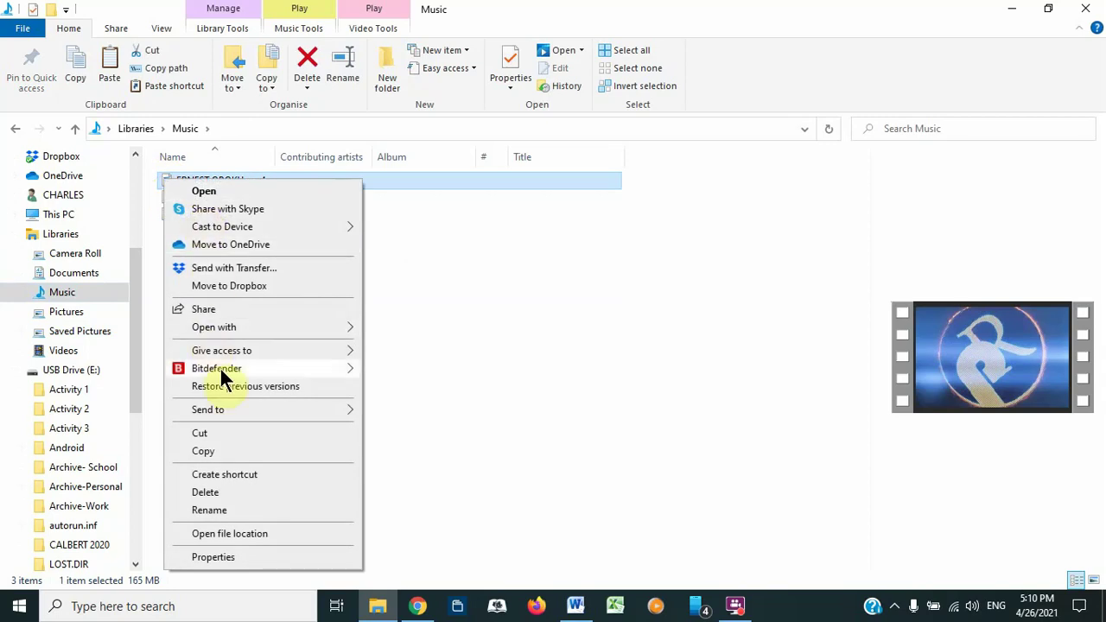
pyautogui.click(204, 451)
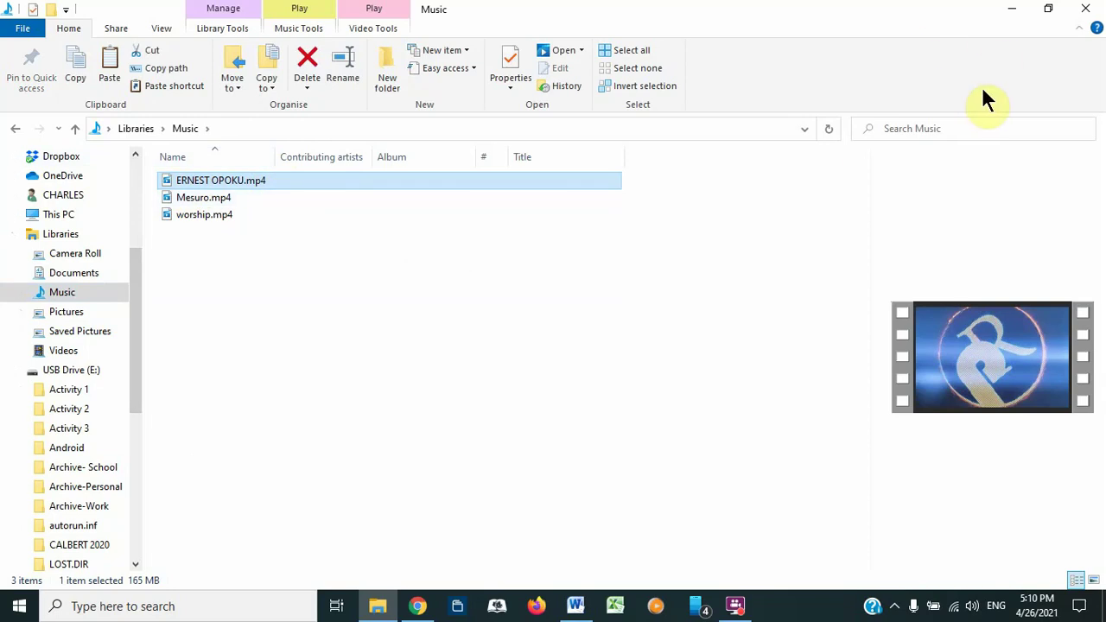
# - Paste the copied video into an empty area of the desktop, above and left of the Activity folders
pyautogui.click(1014, 16)
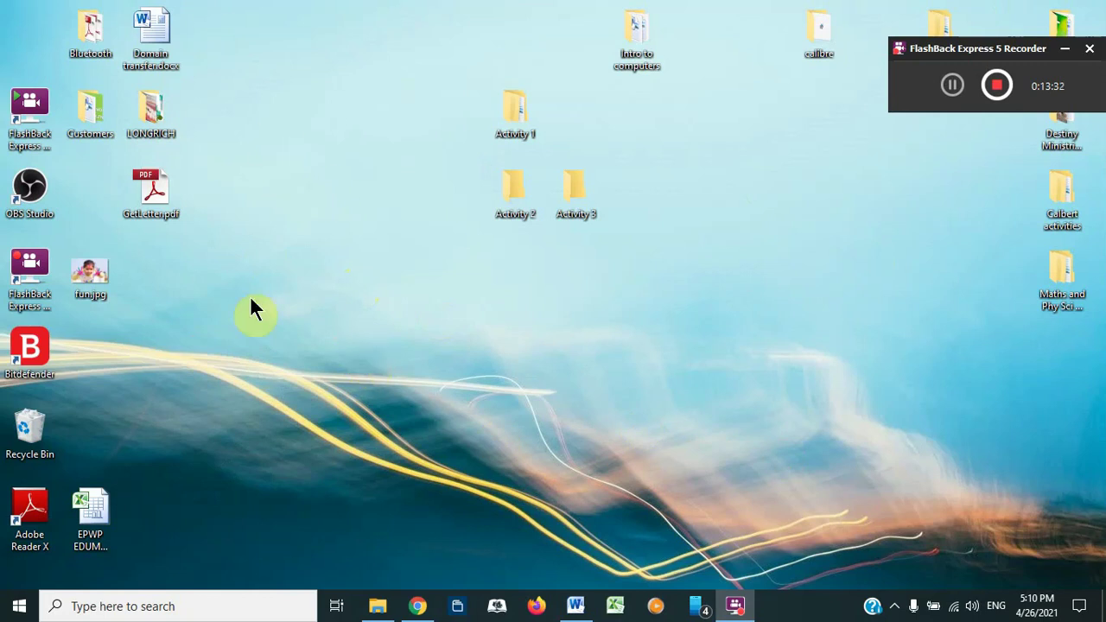
pyautogui.rightClick(317, 47)
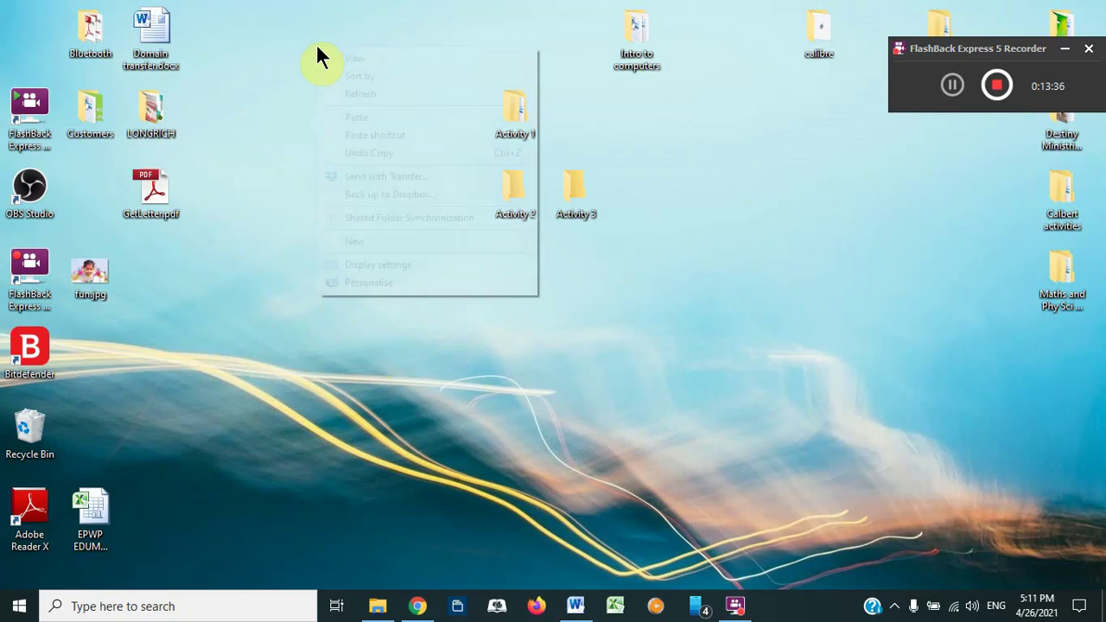
pyautogui.click(349, 117)
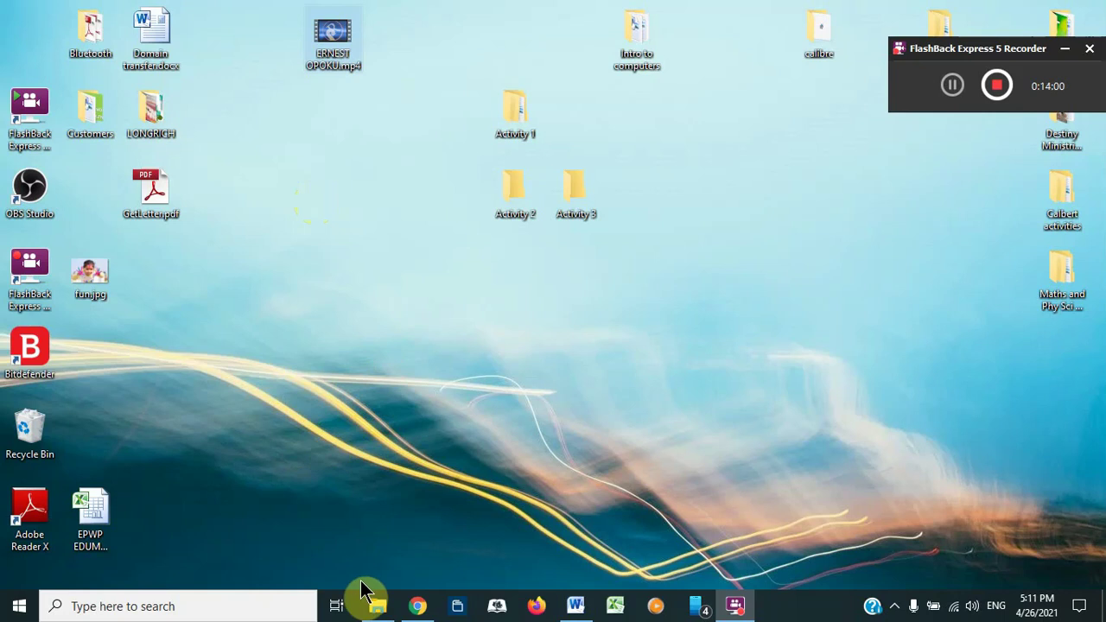
# - Copy the file Sfsd03-n21031915170.pdf from USB Drive (E:)
pyautogui.click(377, 605)
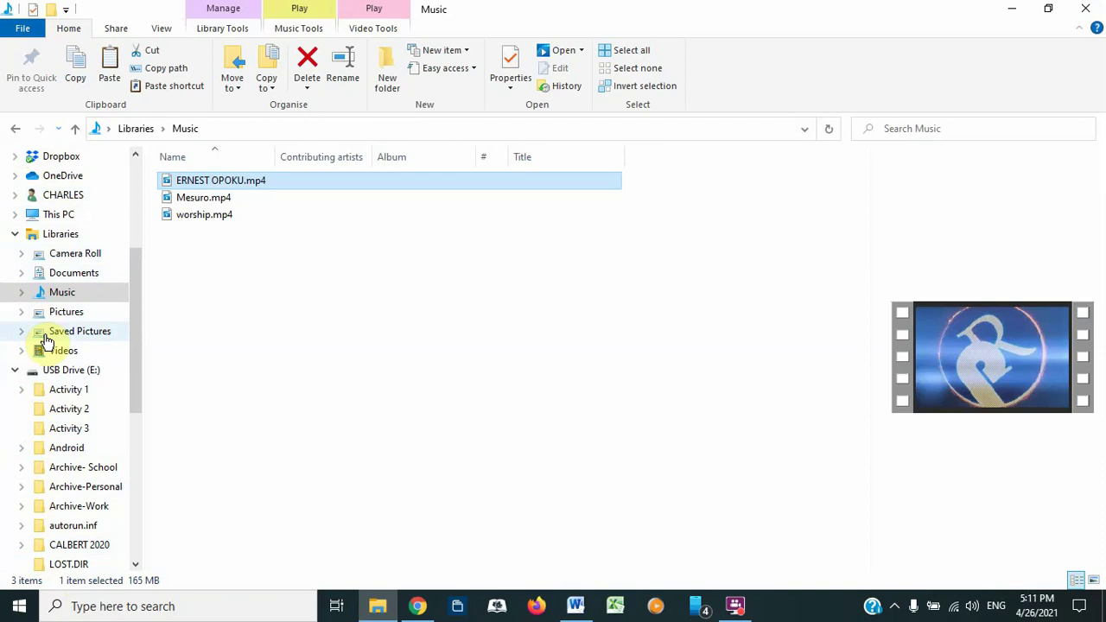
pyautogui.click(57, 377)
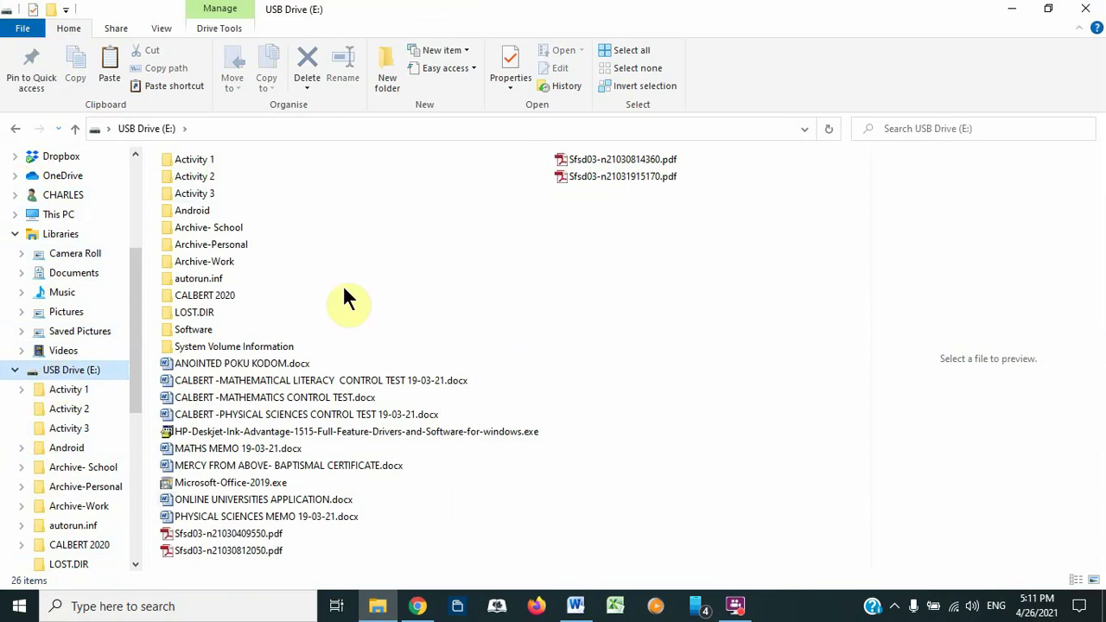
pyautogui.click(560, 177)
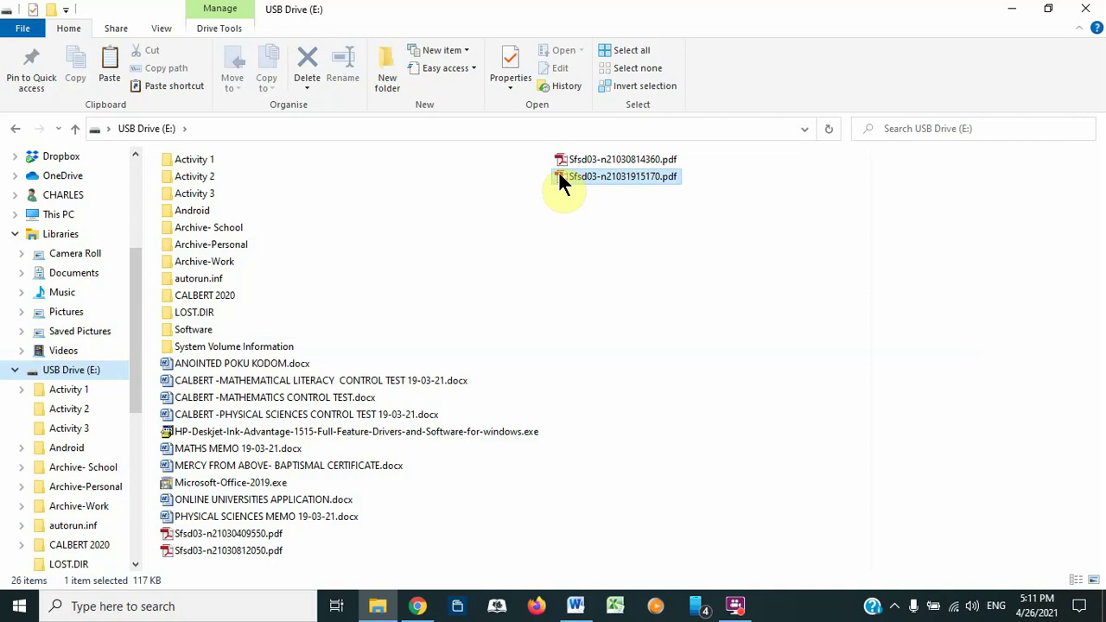
pyautogui.rightClick(560, 186)
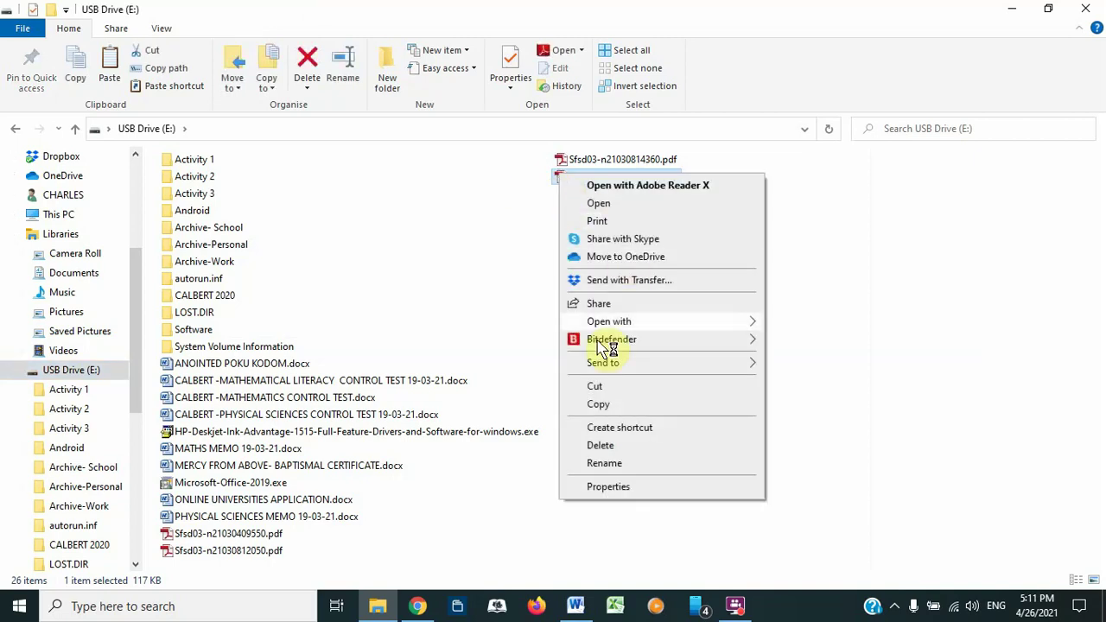
pyautogui.click(577, 403)
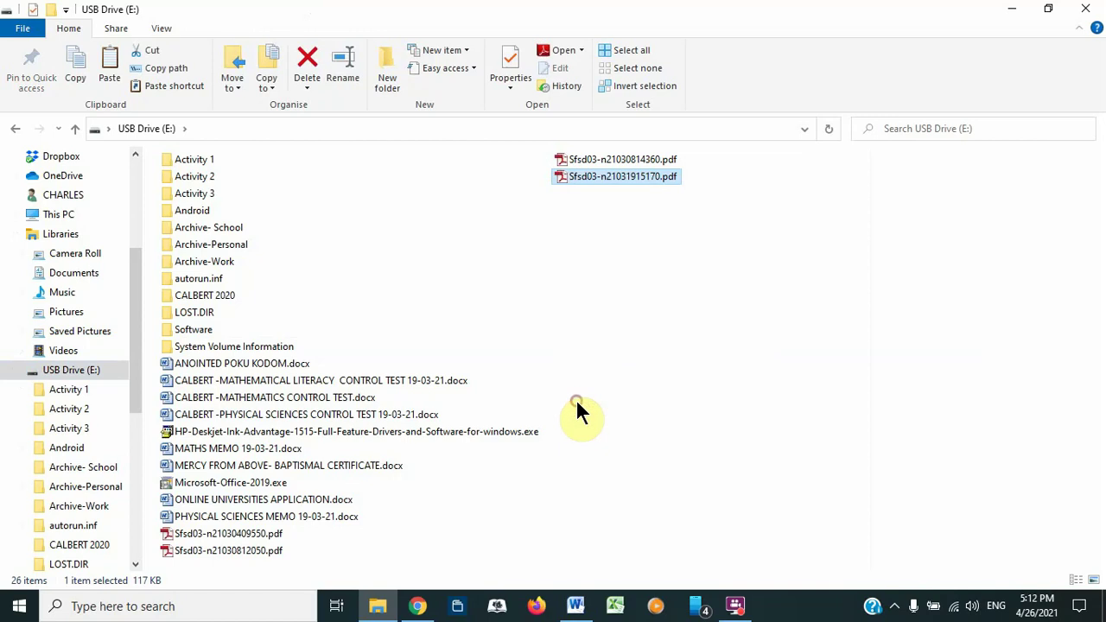
# - Paste the copied PDF onto the desktop, in the empty space beside the Activity 1 folder
pyautogui.click(1010, 19)
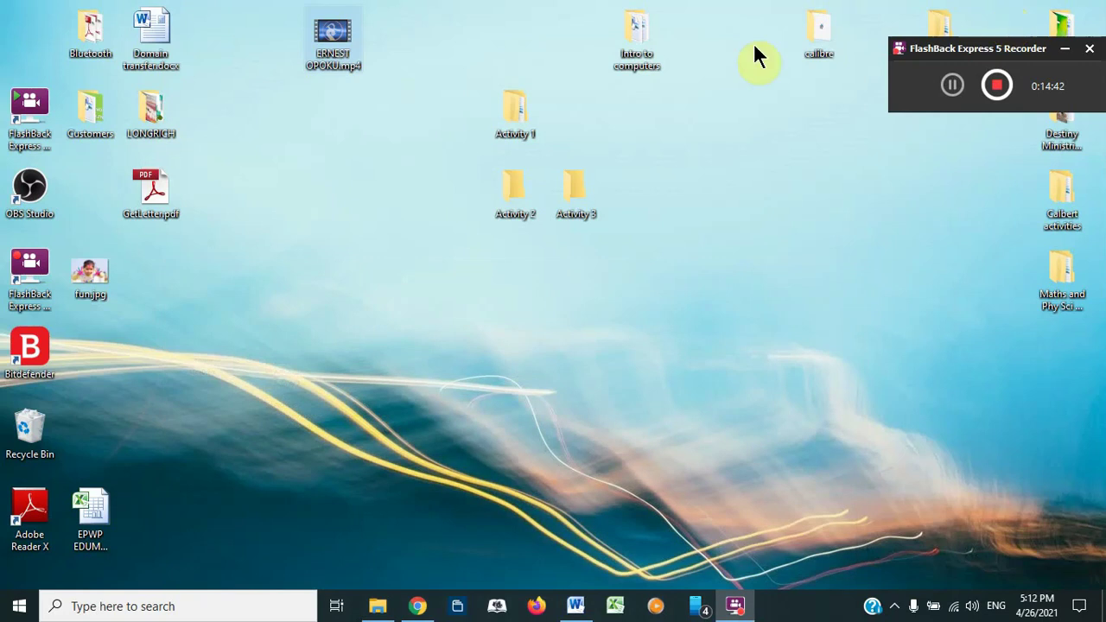
pyautogui.rightClick(706, 133)
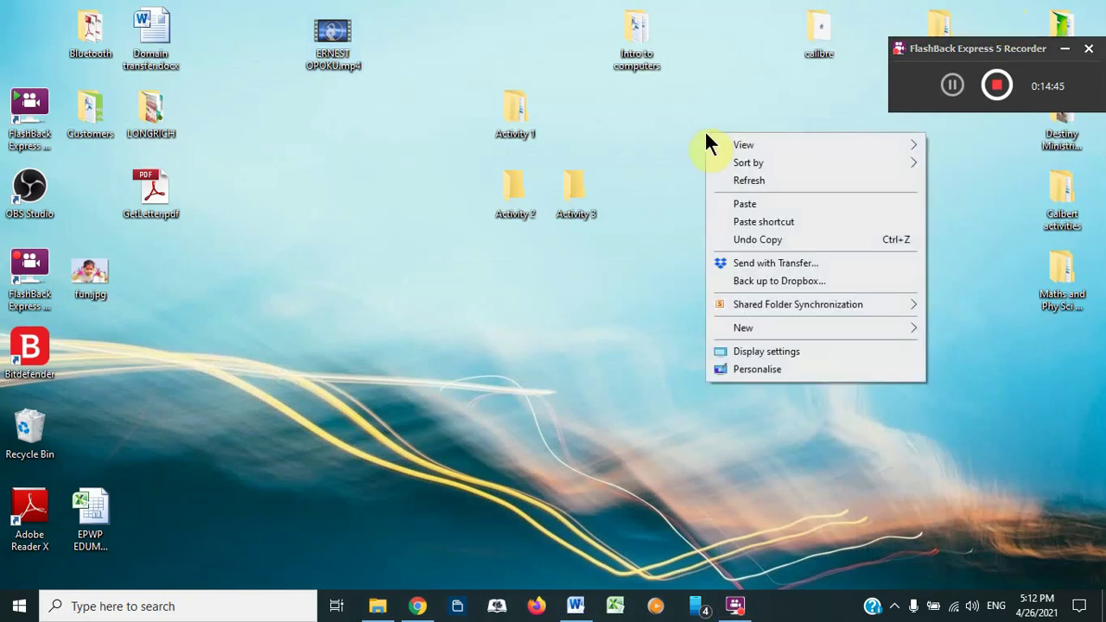
pyautogui.click(740, 203)
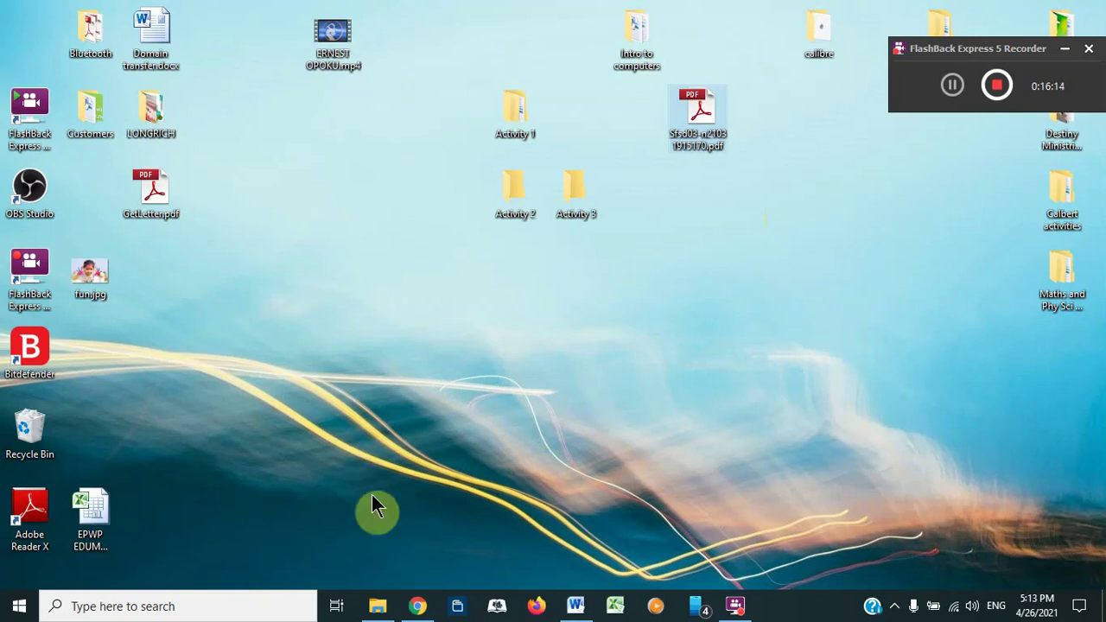
# - Open the programS folder inside the Software folder of the Documents library
pyautogui.click(372, 607)
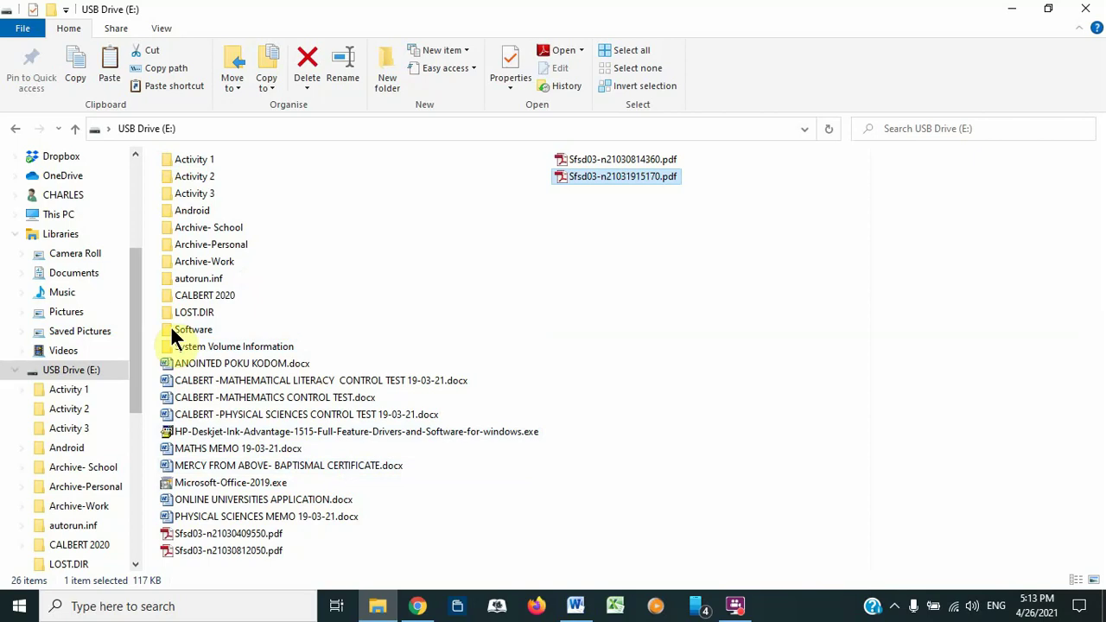
pyautogui.click(87, 275)
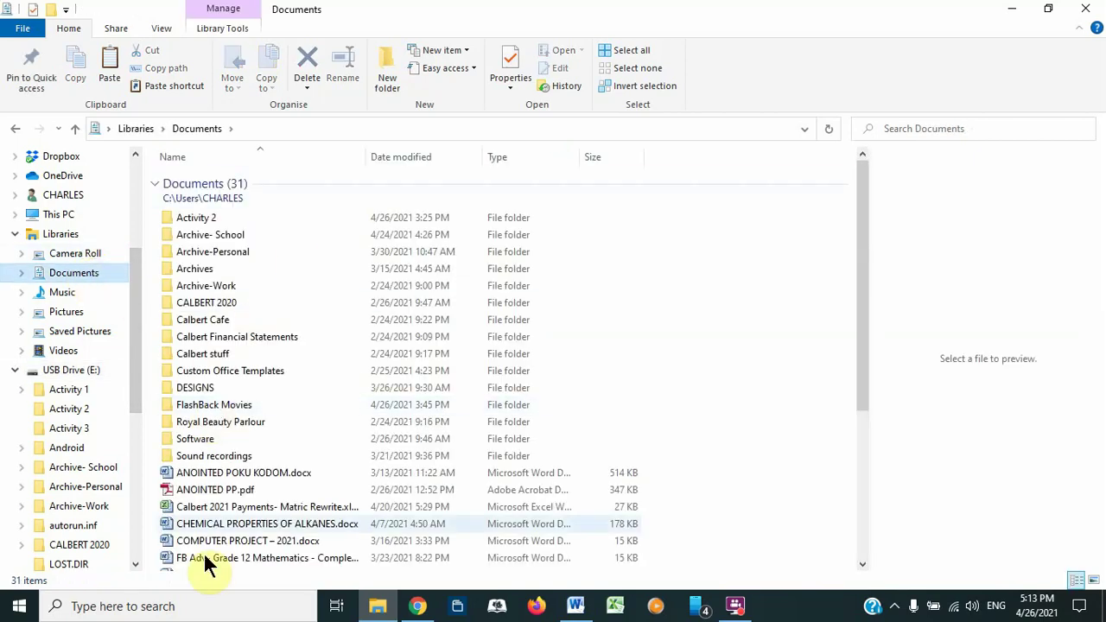
pyautogui.click(178, 439)
pyautogui.doubleClick(177, 439)
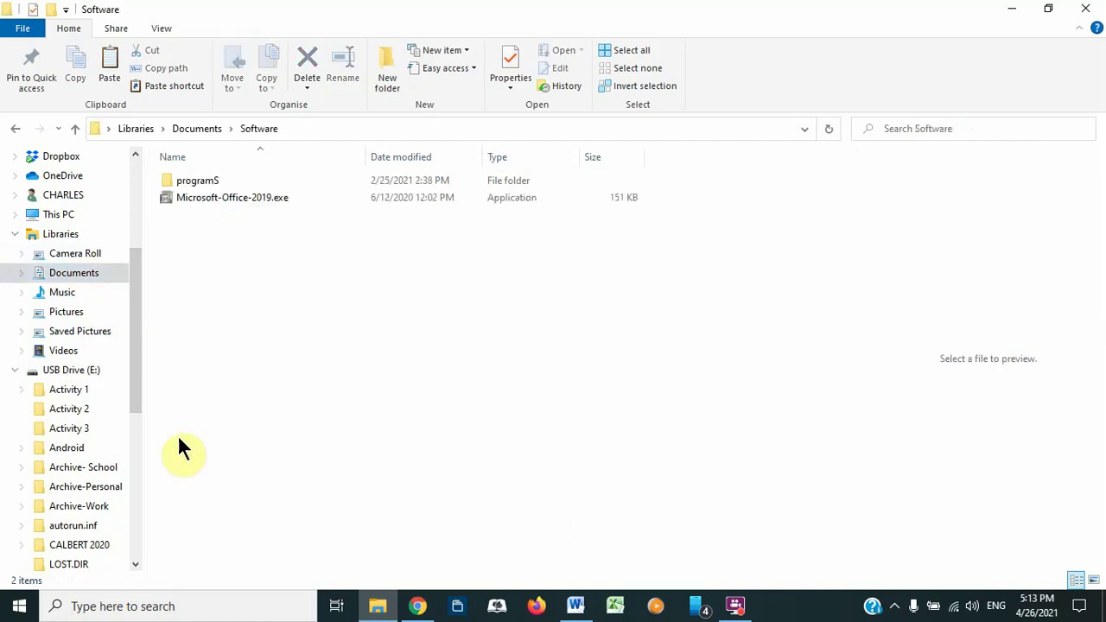
pyautogui.click(170, 179)
pyautogui.doubleClick(170, 179)
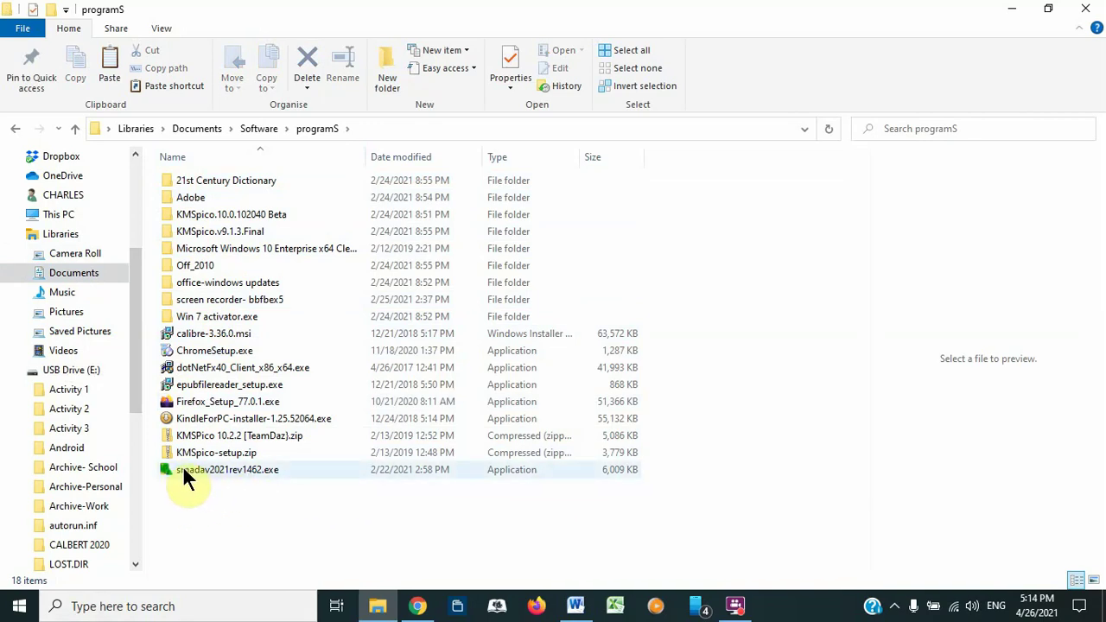
# - Launch the smadav2021rev1462.exe installer from the programS folder
pyautogui.moveTo(252, 471)
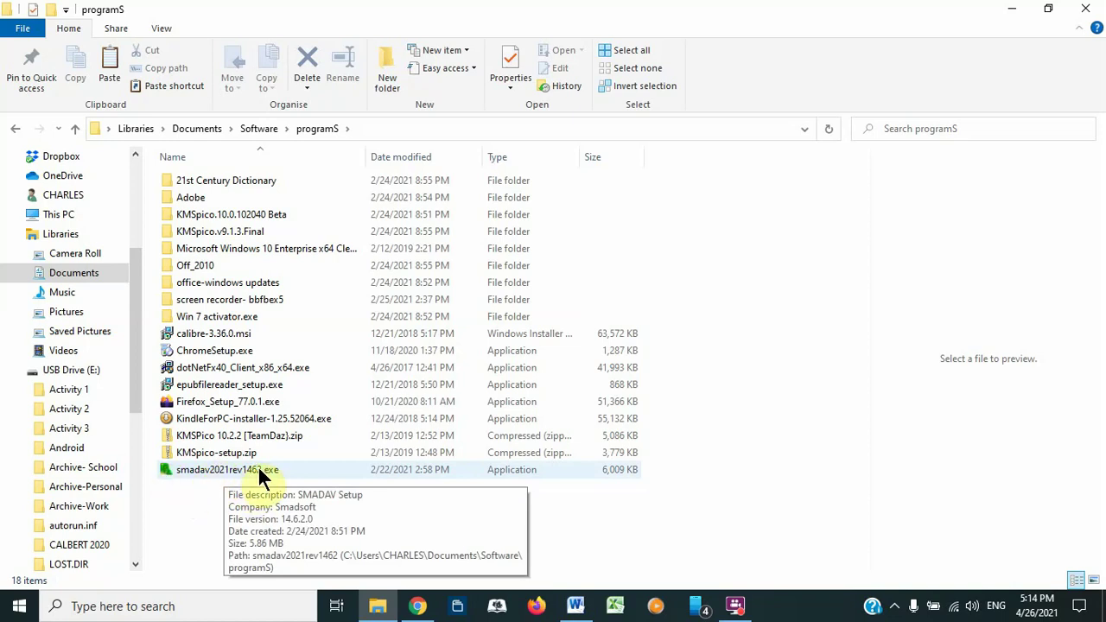
pyautogui.doubleClick(189, 467)
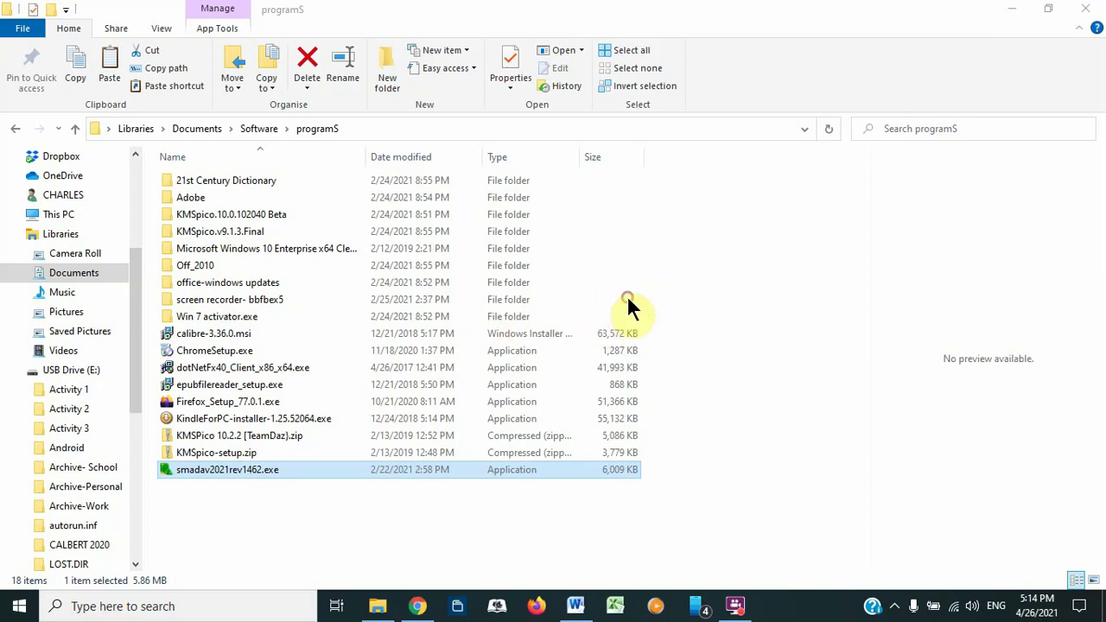
pyautogui.press('Return')
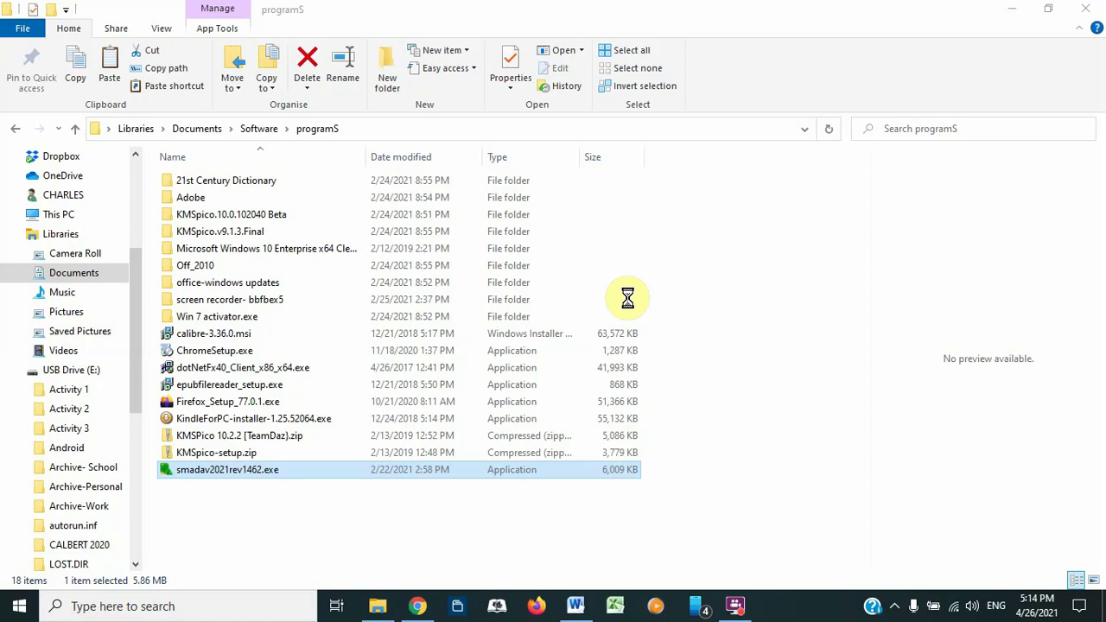